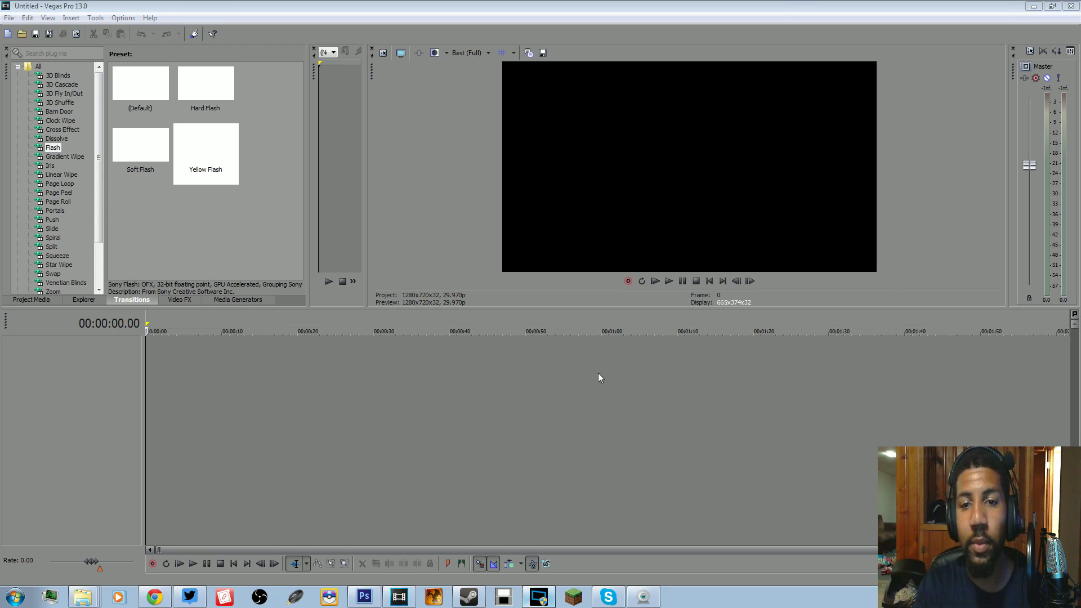
# Create a new HDV 720-30p project at 1280x720 with 29.970 (NTSC) frame rate
pyautogui.click(569, 405)
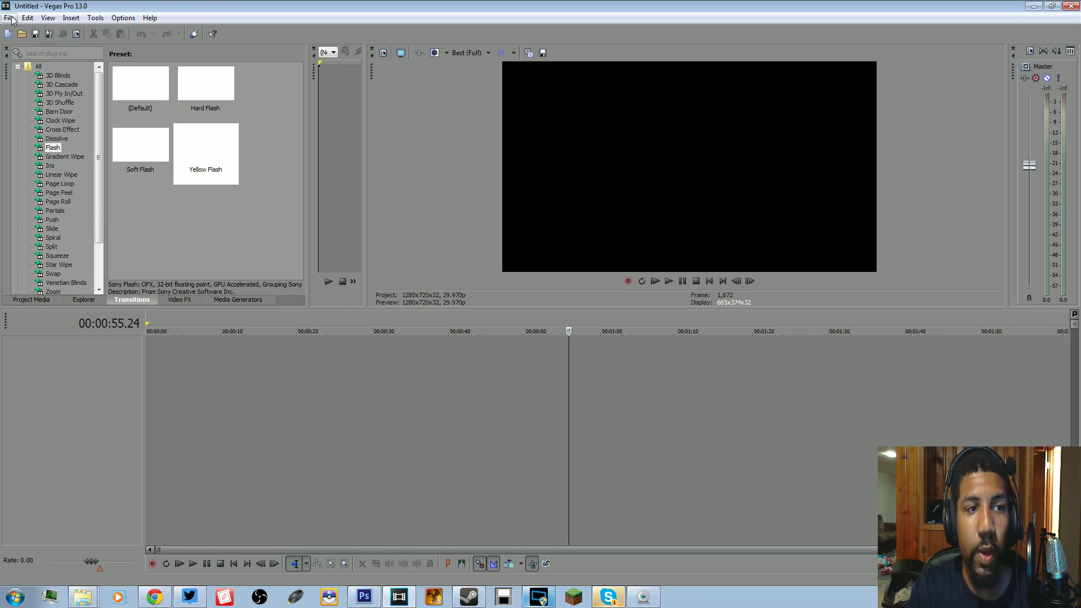
pyautogui.click(10, 17)
pyautogui.moveTo(27, 17)
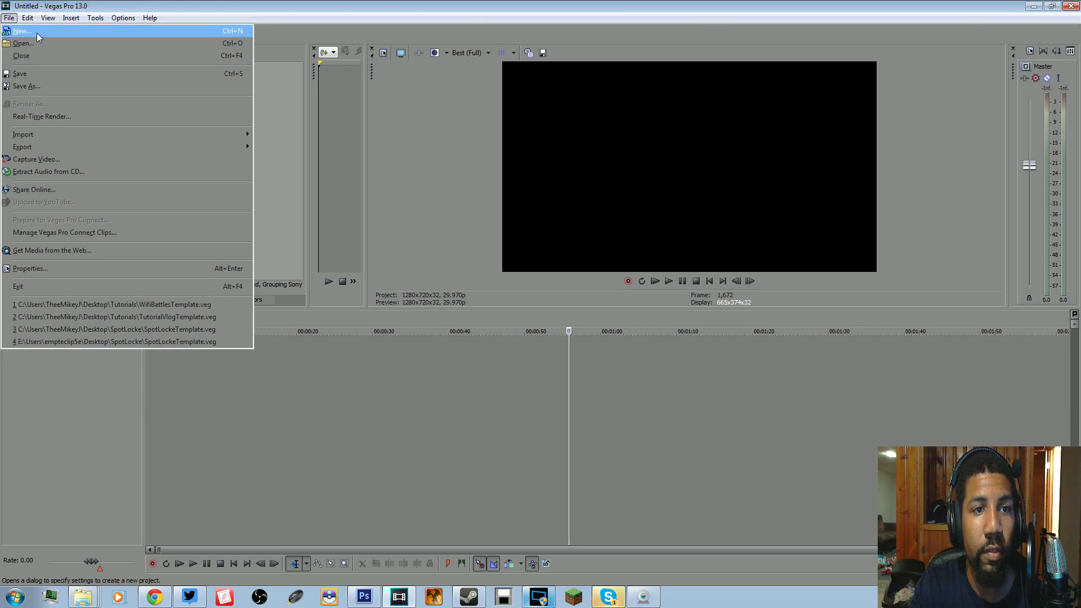
pyautogui.click(36, 33)
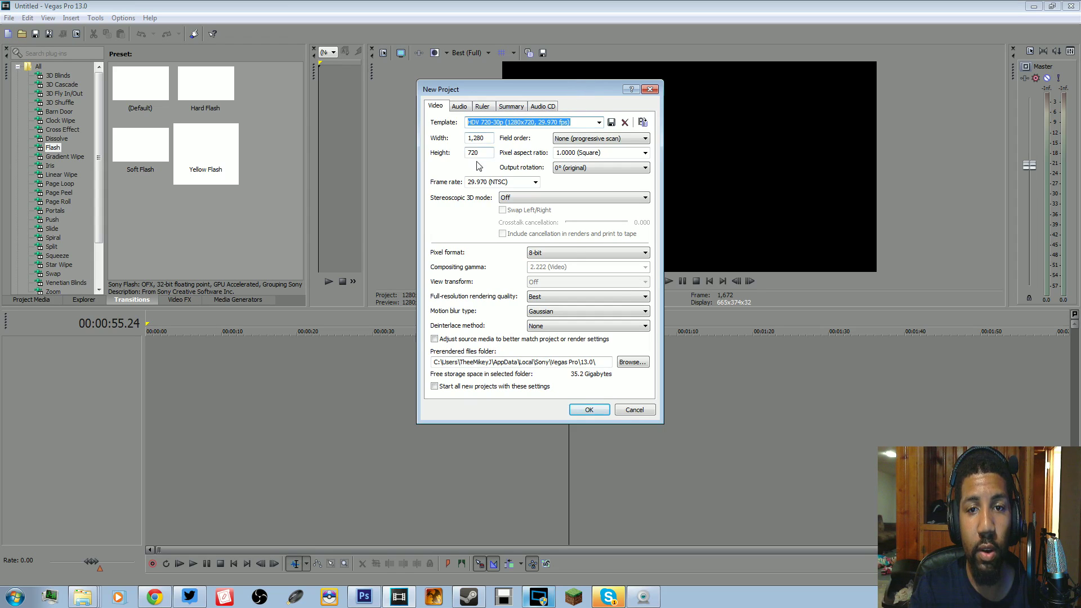
pyautogui.moveTo(573, 89); pyautogui.dragTo(591, 124)
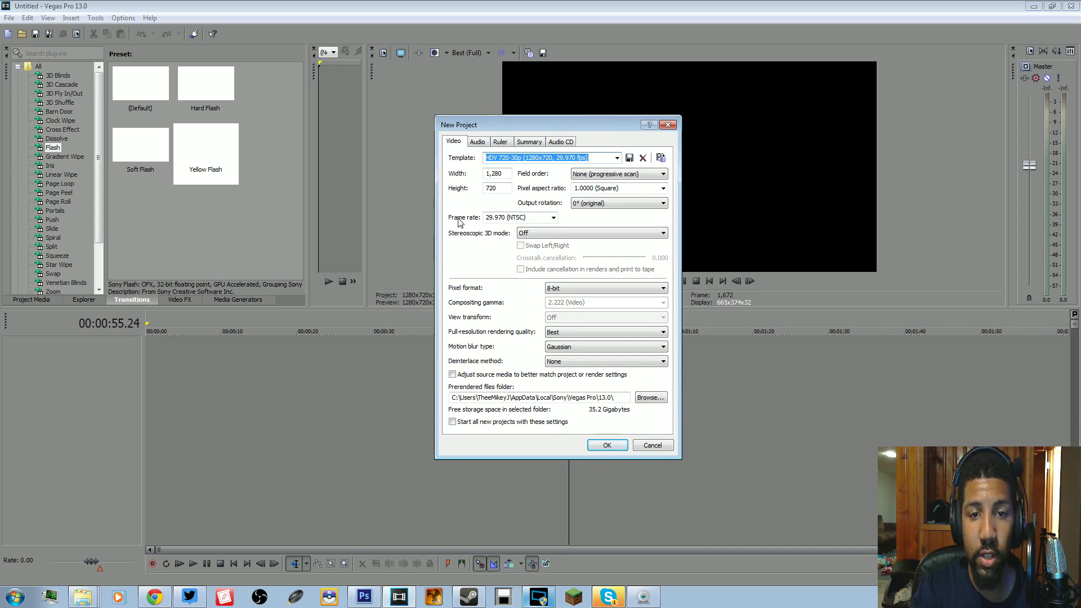
pyautogui.click(554, 219)
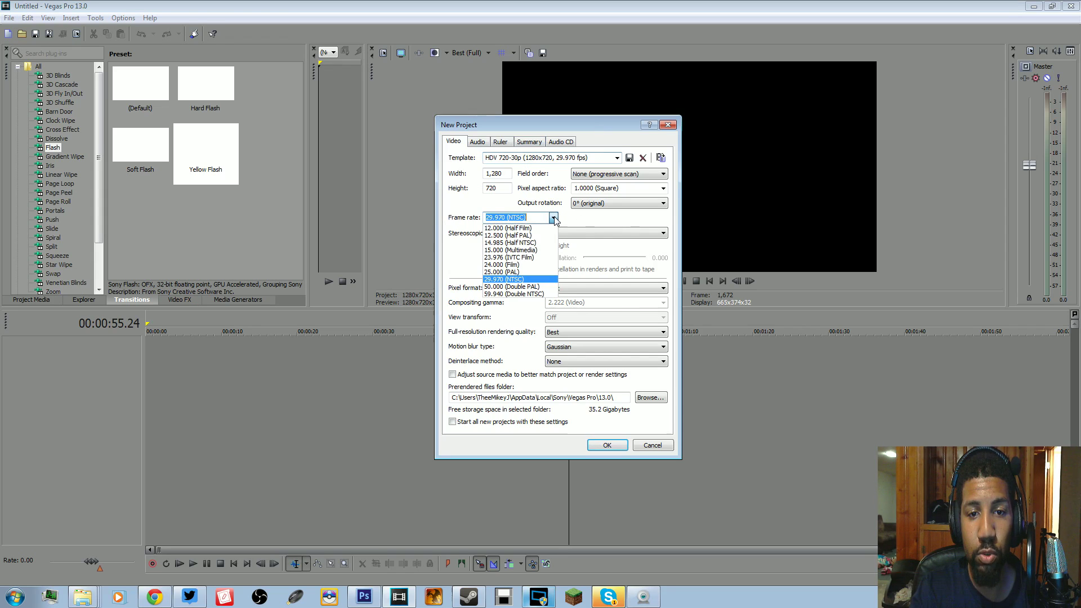
pyautogui.click(510, 279)
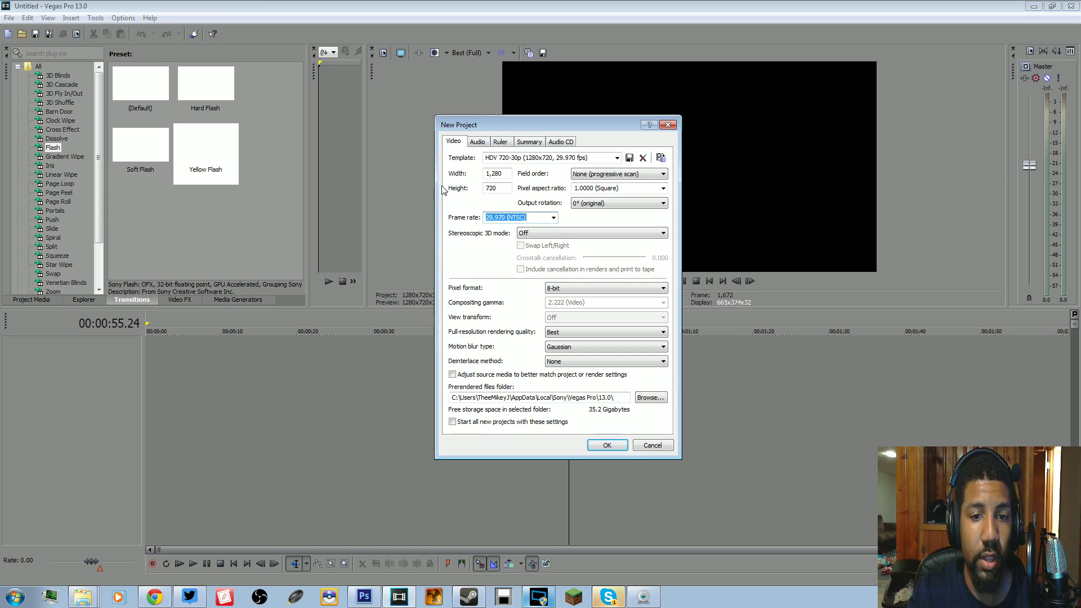
pyautogui.click(607, 450)
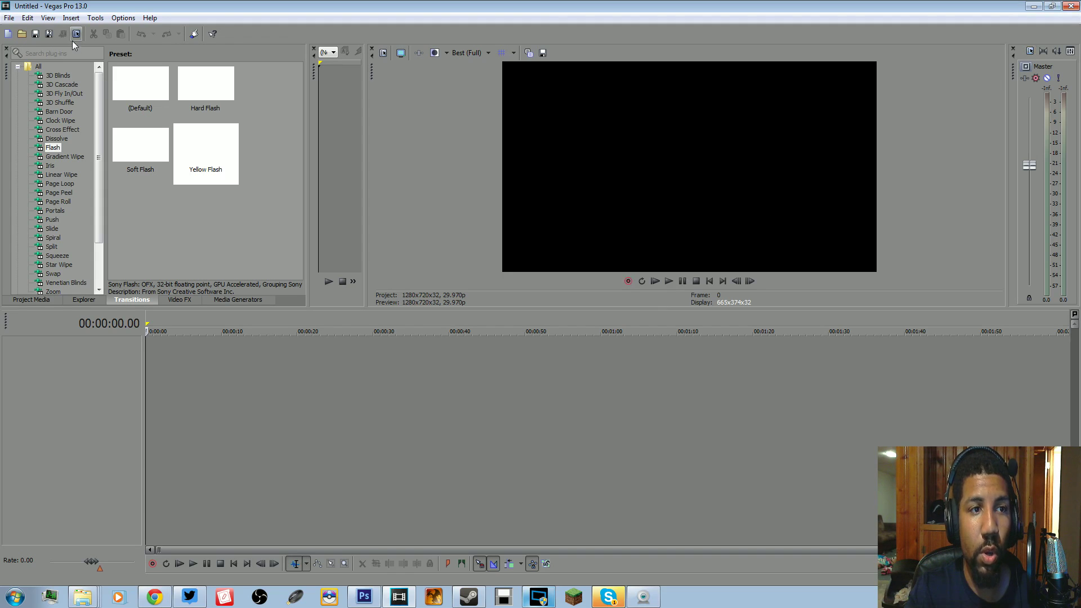
# Import REC.mp4 from the OBS folder on New Volume (D:) into project media
pyautogui.click(11, 19)
pyautogui.click(10, 18)
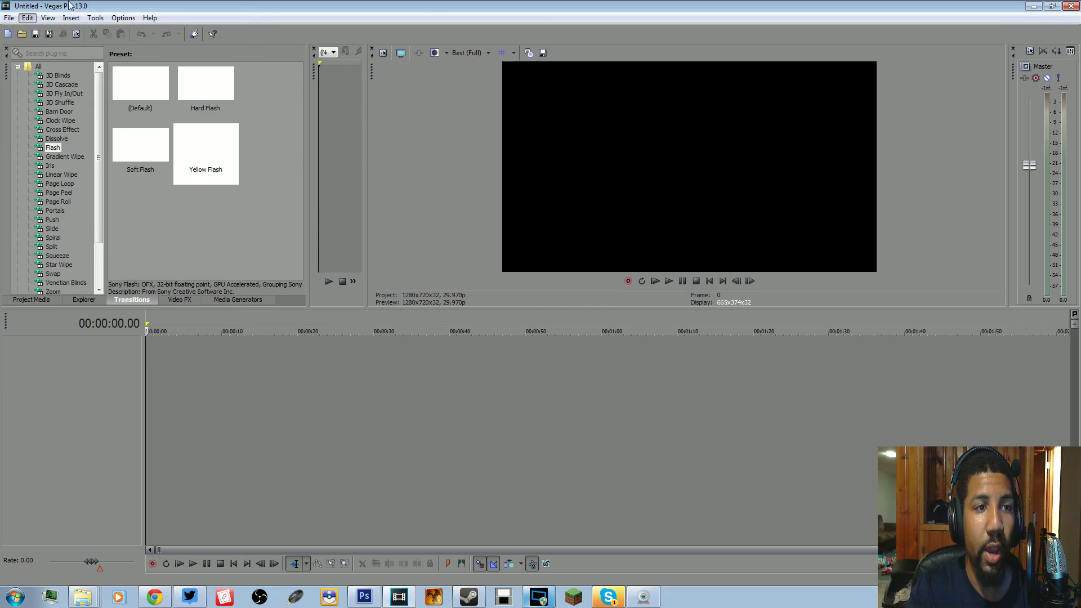
pyautogui.click(95, 18)
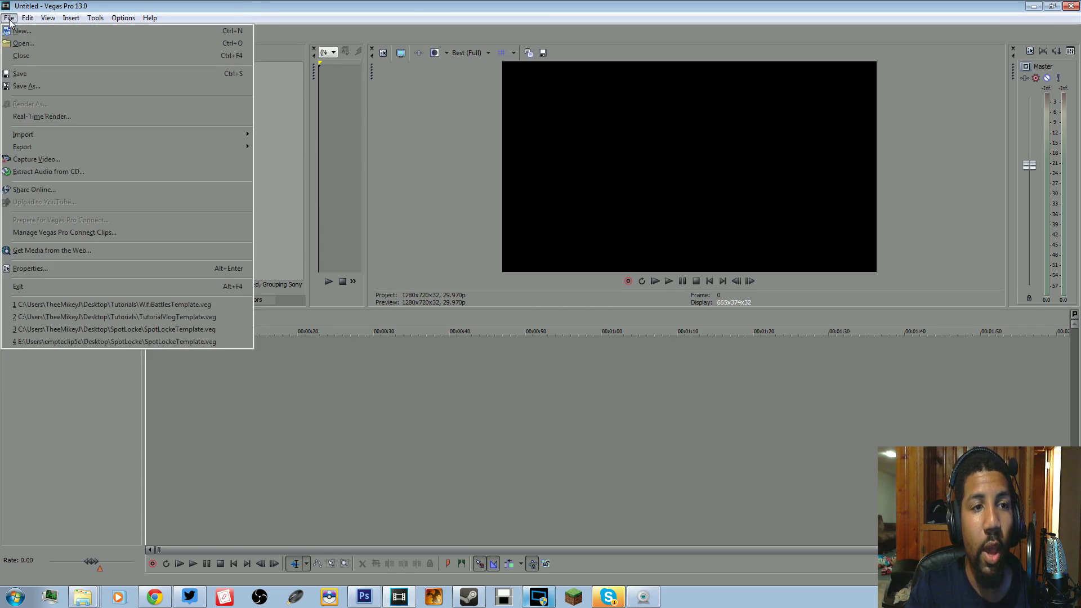
pyautogui.moveTo(36, 138)
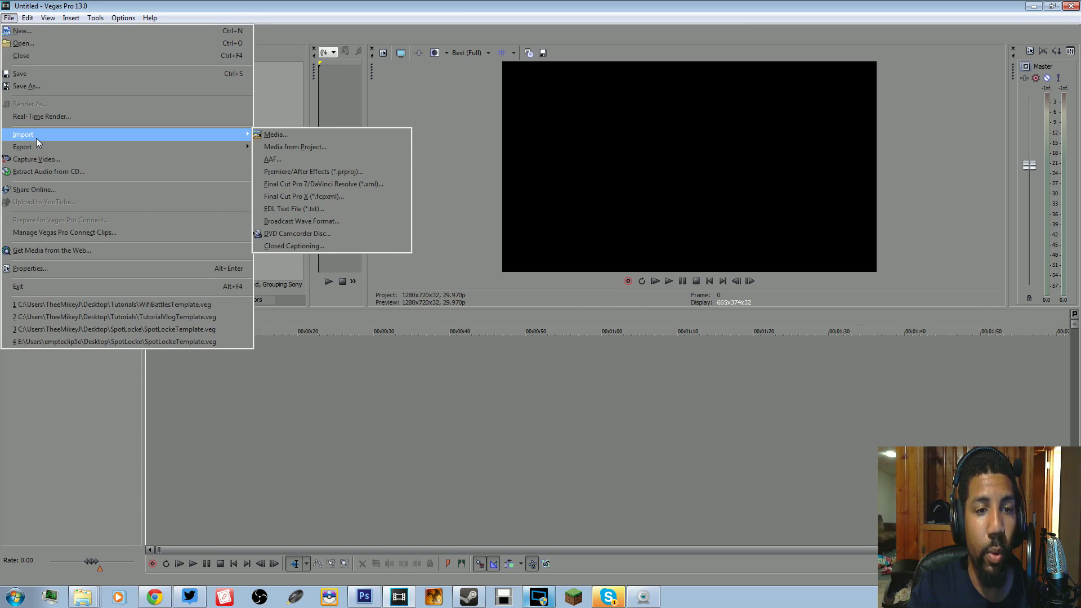
pyautogui.click(270, 137)
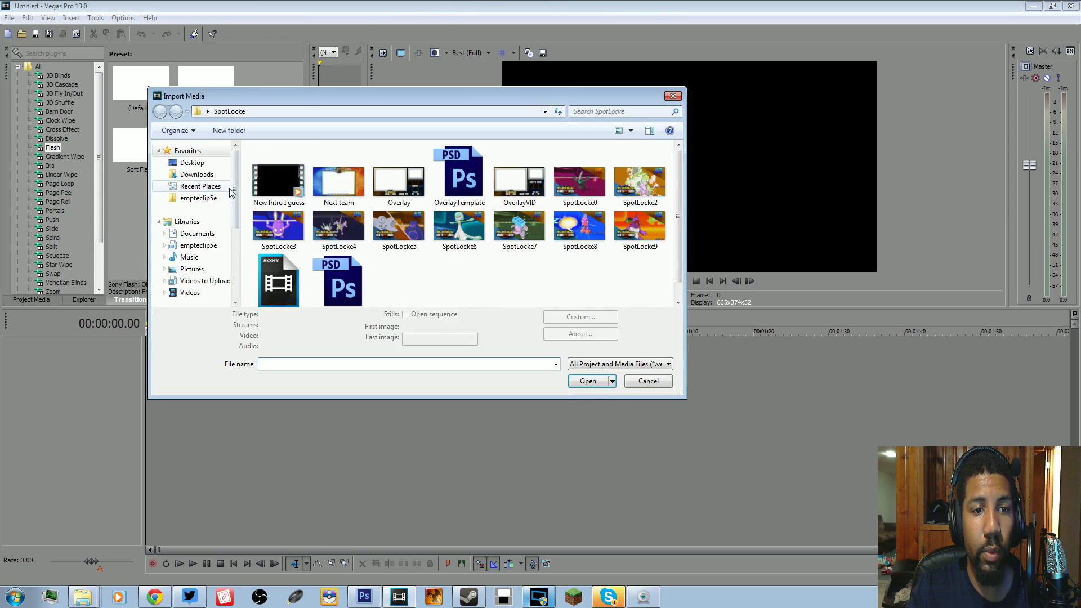
pyautogui.moveTo(235, 190); pyautogui.dragTo(235, 246)
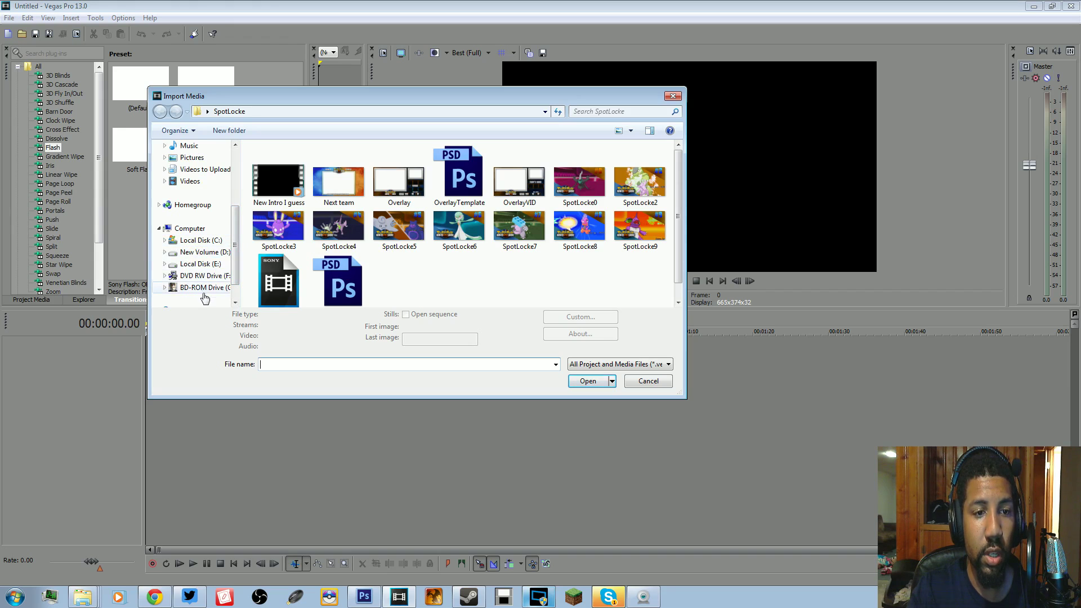
pyautogui.click(198, 264)
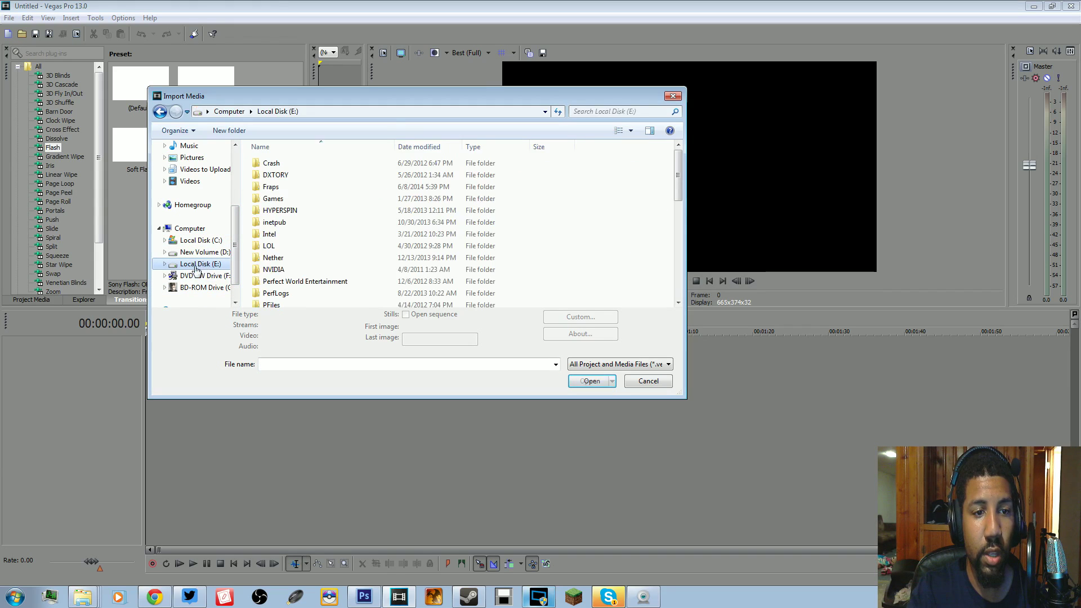
pyautogui.click(204, 253)
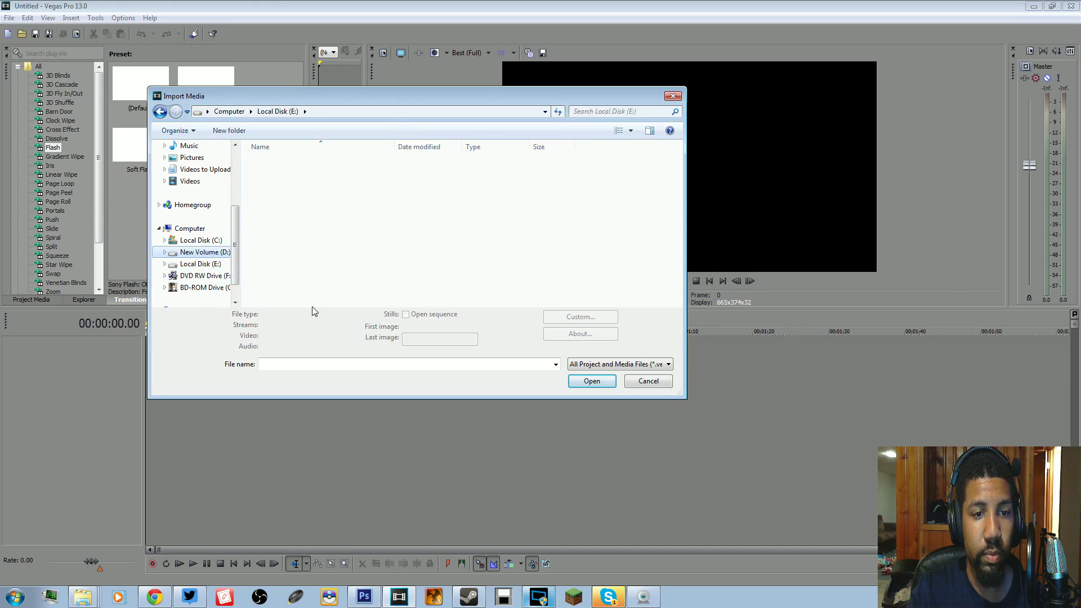
pyautogui.click(272, 201)
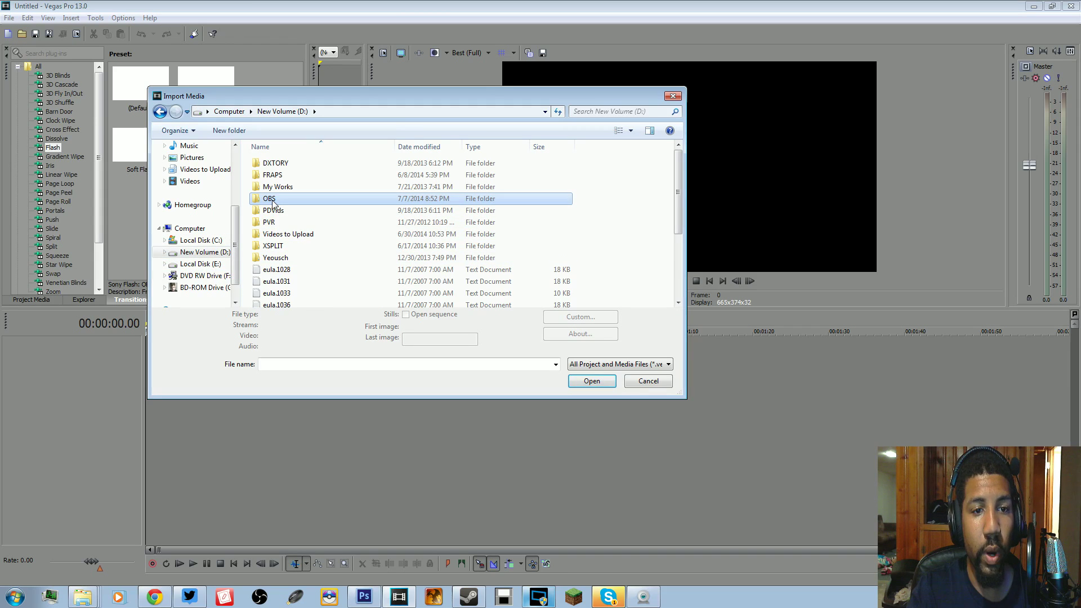
pyautogui.doubleClick(274, 202)
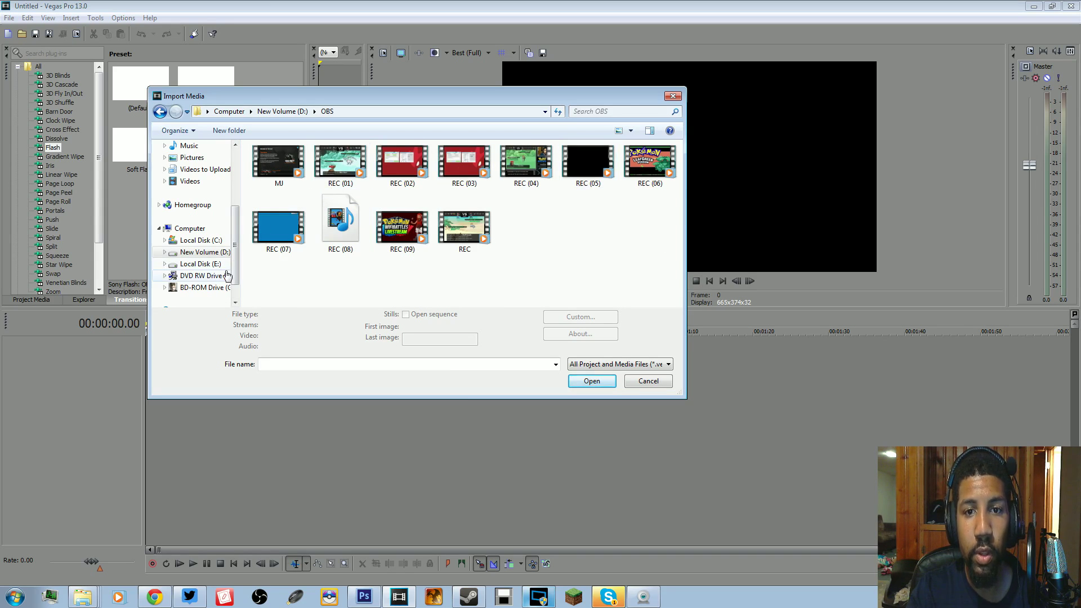
pyautogui.click(469, 226)
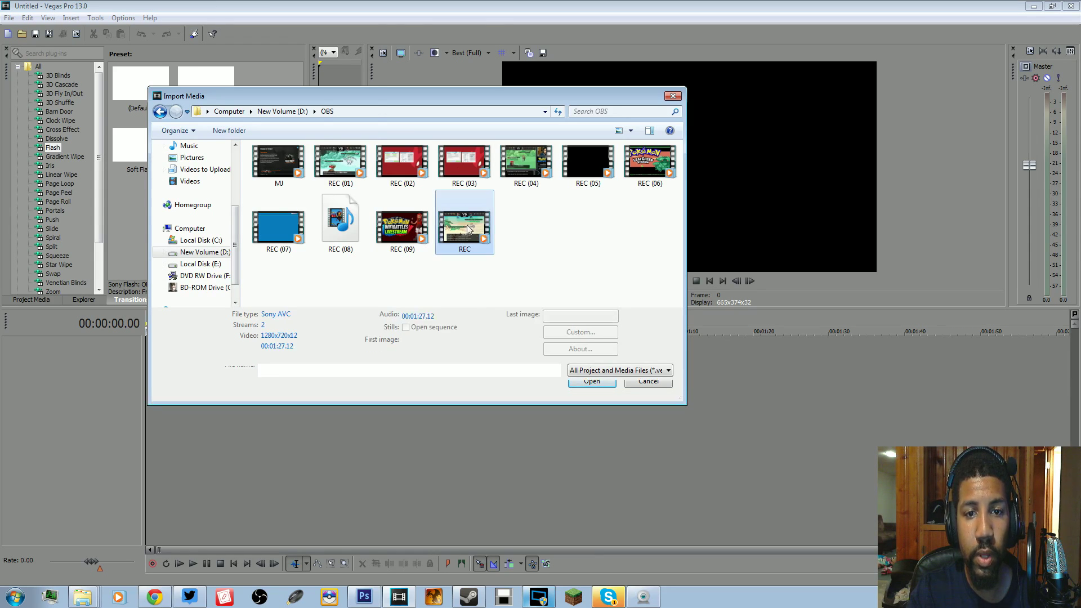
pyautogui.press('Return')
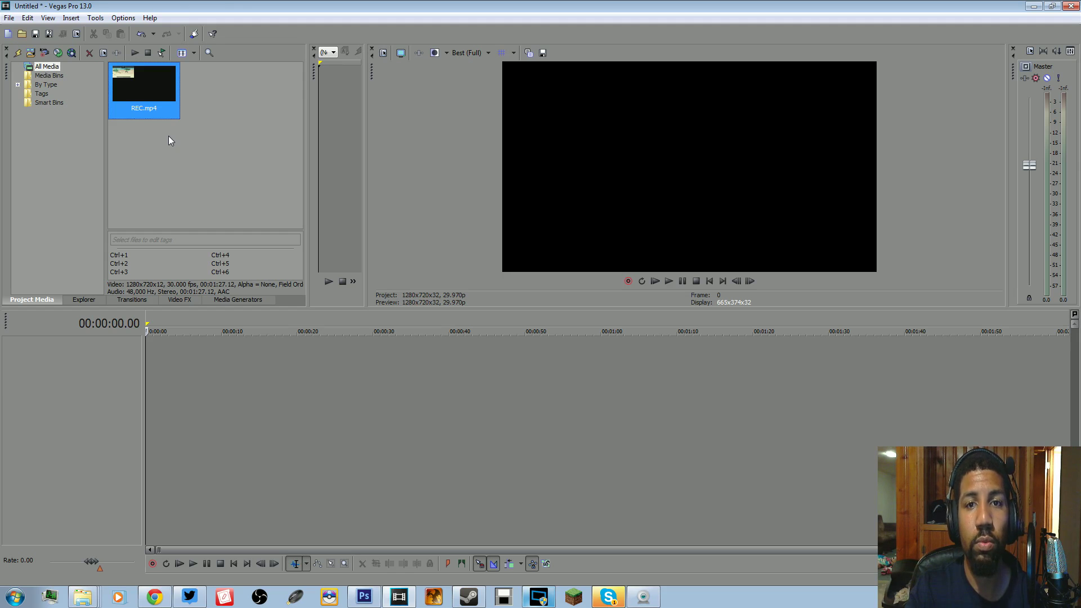
# Import New Intro I guess.mp4 from the Desktop's SpotLocke folder
pyautogui.click(9, 18)
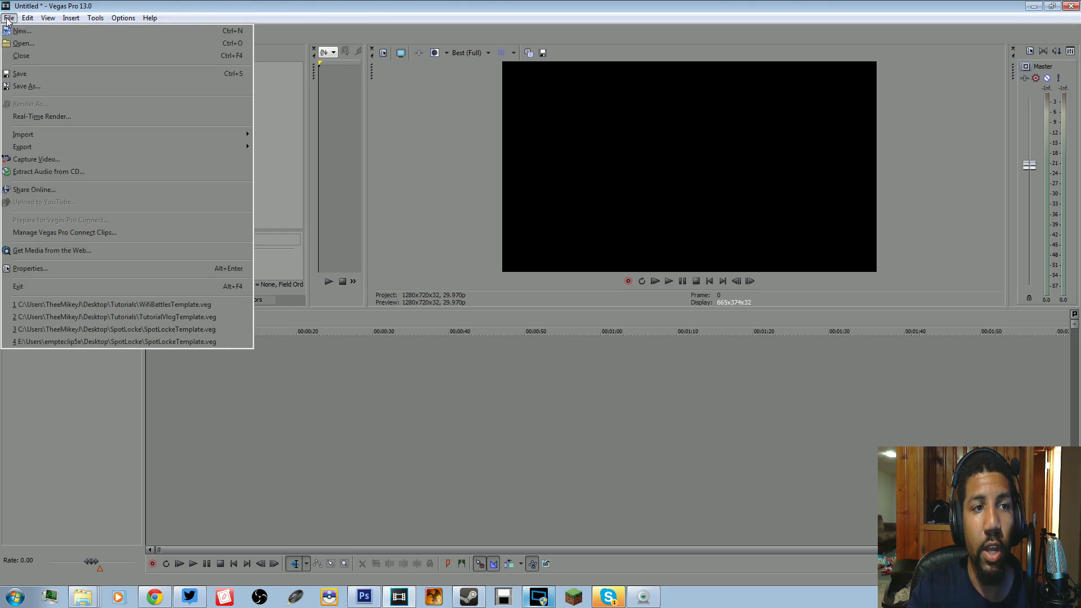
pyautogui.click(28, 18)
pyautogui.click(9, 18)
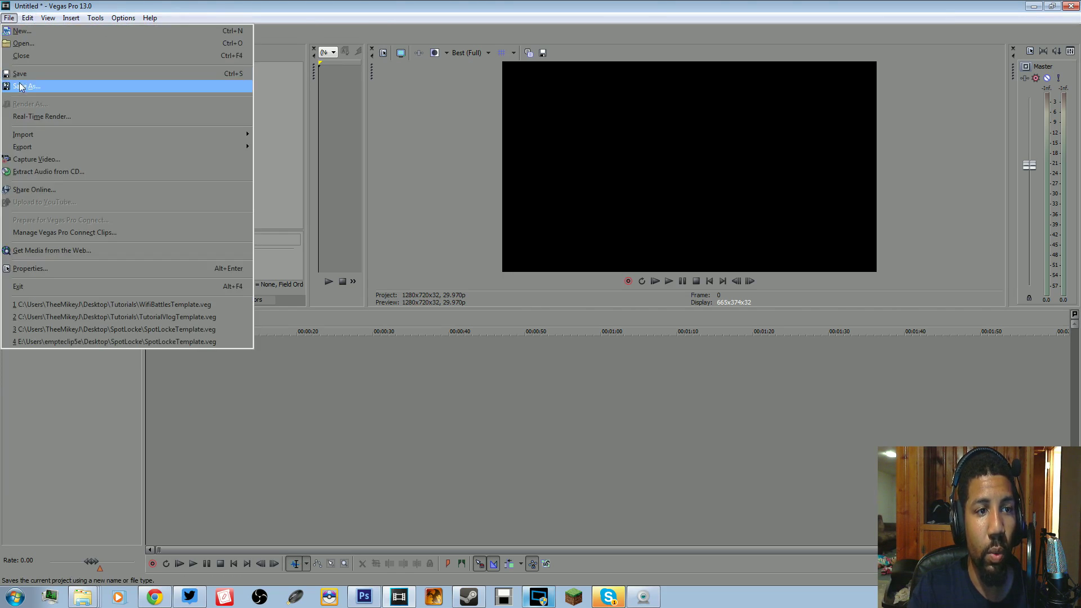
pyautogui.moveTo(201, 133)
pyautogui.click(268, 133)
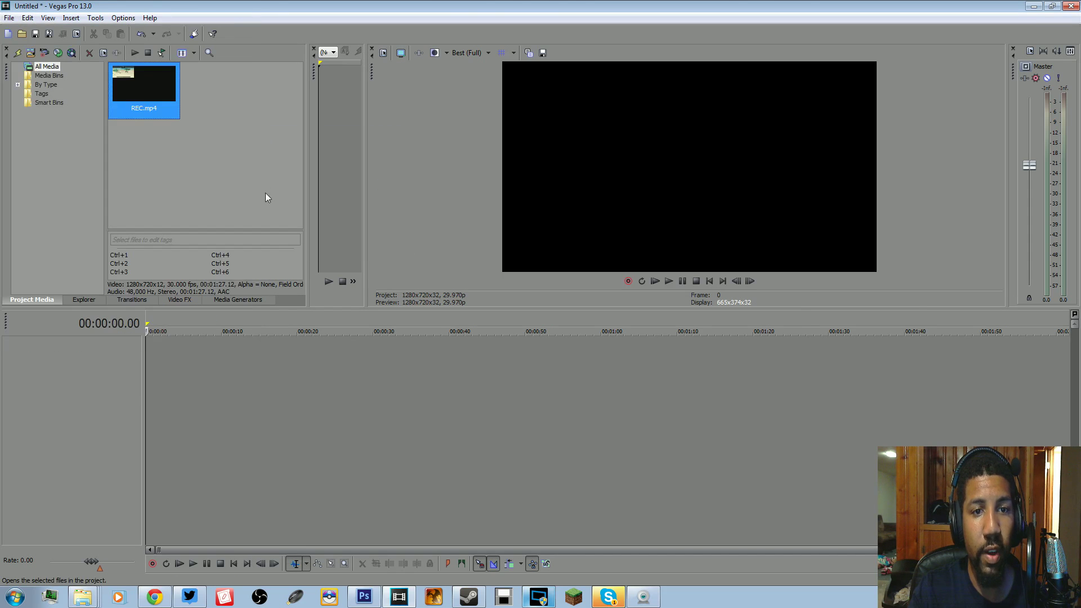
pyautogui.doubleClick(293, 214)
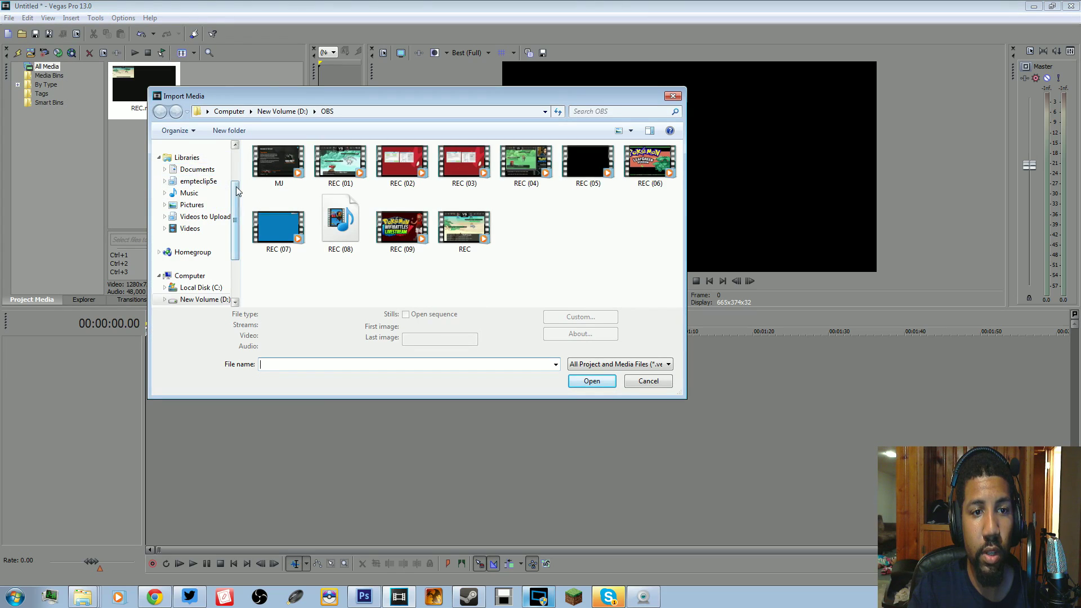
pyautogui.click(237, 157)
pyautogui.click(191, 163)
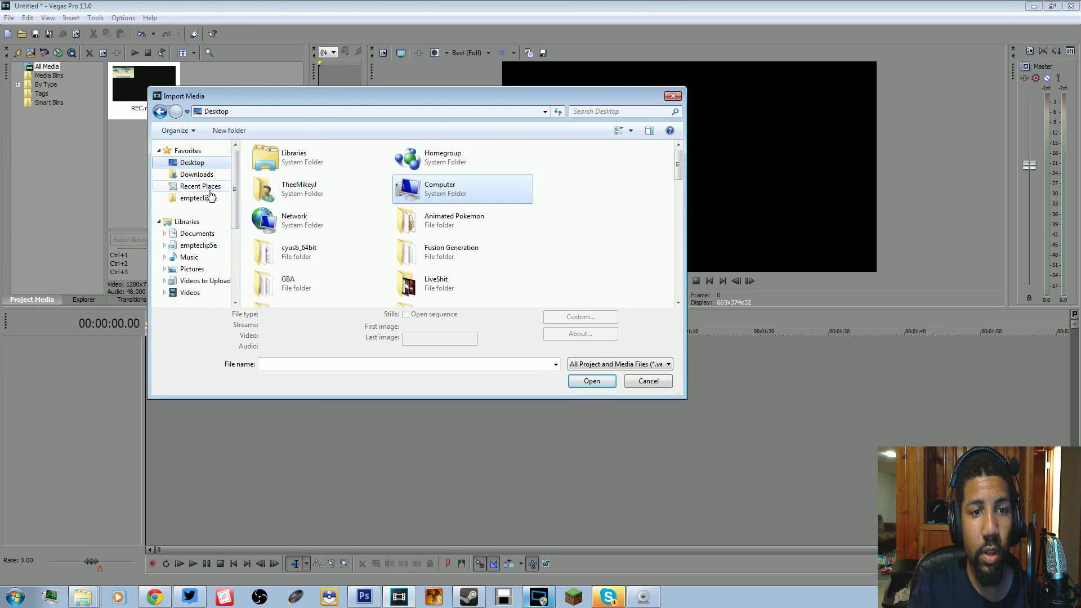
pyautogui.scroll(-3, 428, 247)
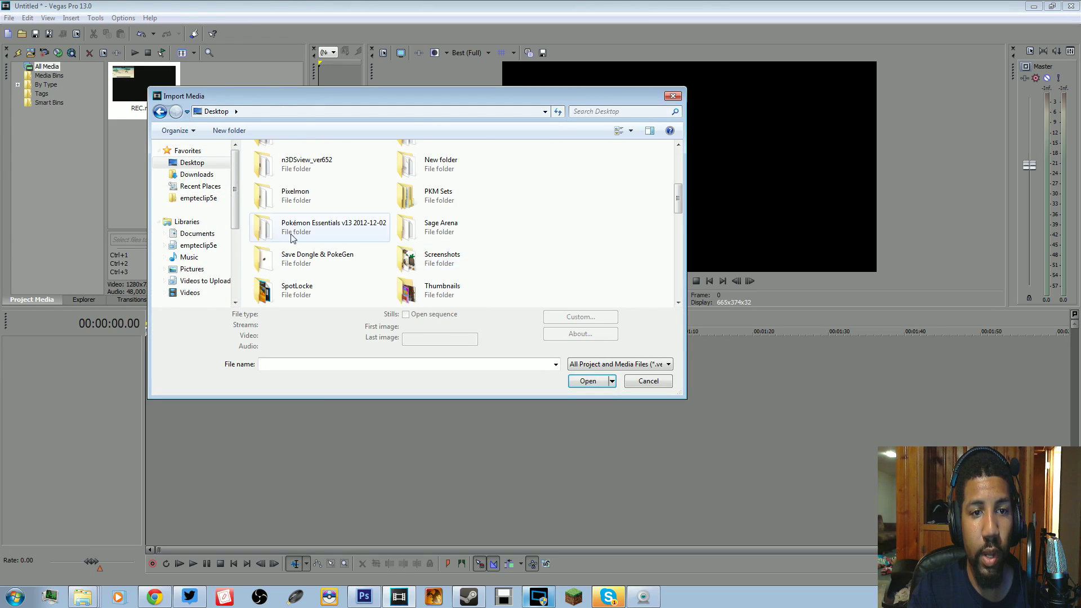
pyautogui.doubleClick(295, 283)
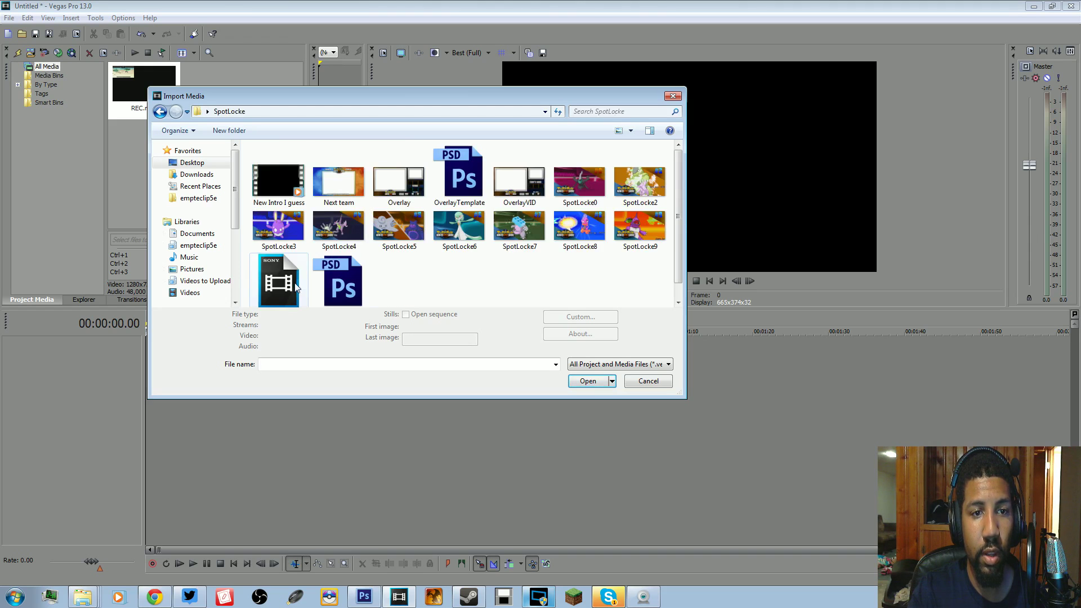
pyautogui.doubleClick(268, 193)
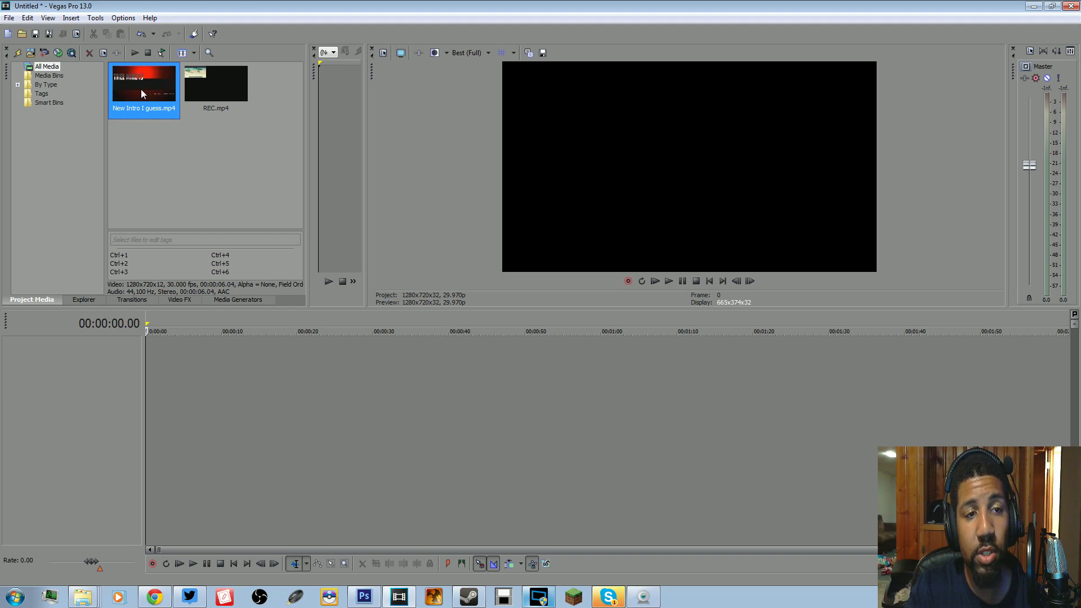
# Drag New Intro I guess.mp4 to the timeline start, declining to match its video settings
pyautogui.moveTo(143, 86); pyautogui.dragTo(244, 250)
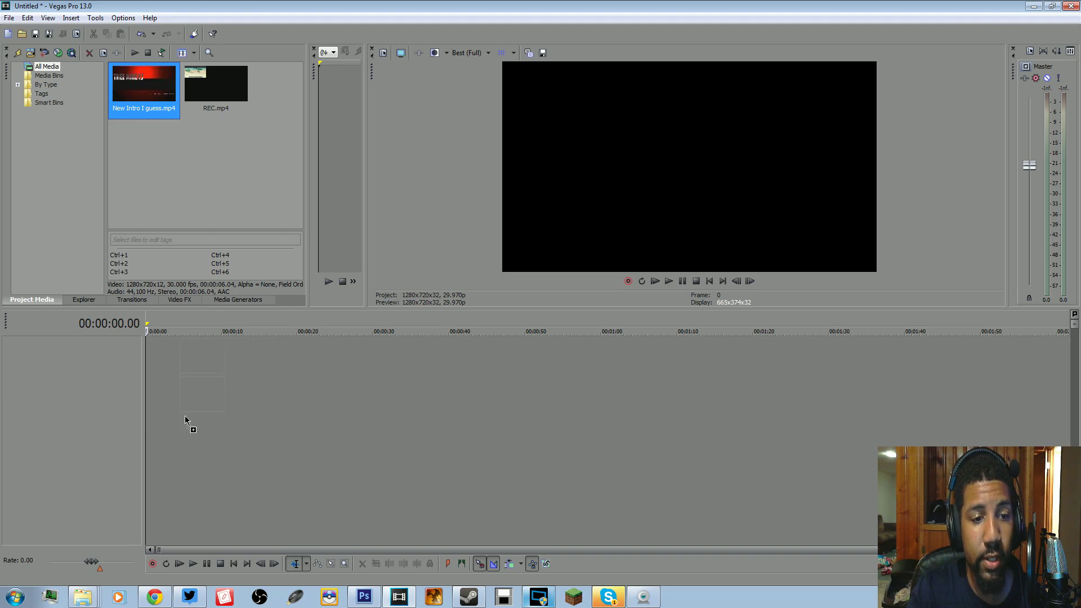
pyautogui.moveTo(133, 416); pyautogui.dragTo(131, 417)
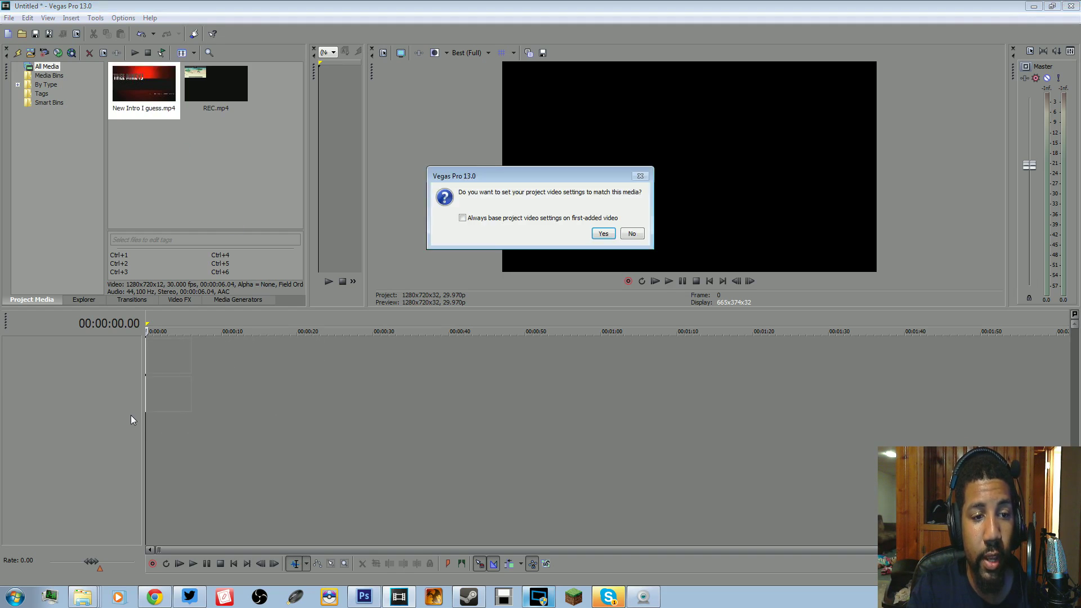
pyautogui.click(632, 233)
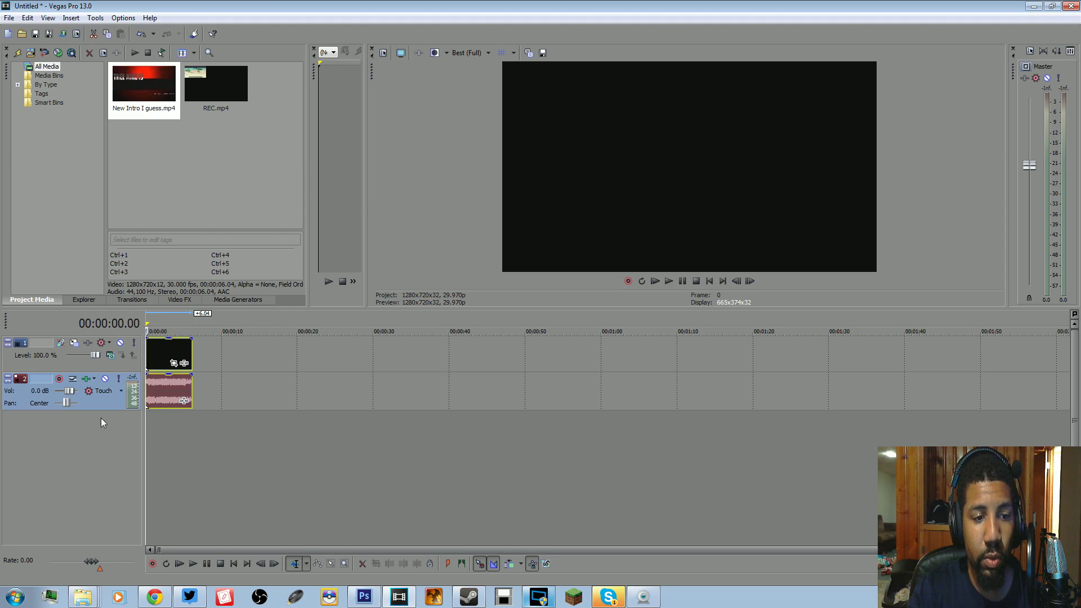
pyautogui.click(226, 355)
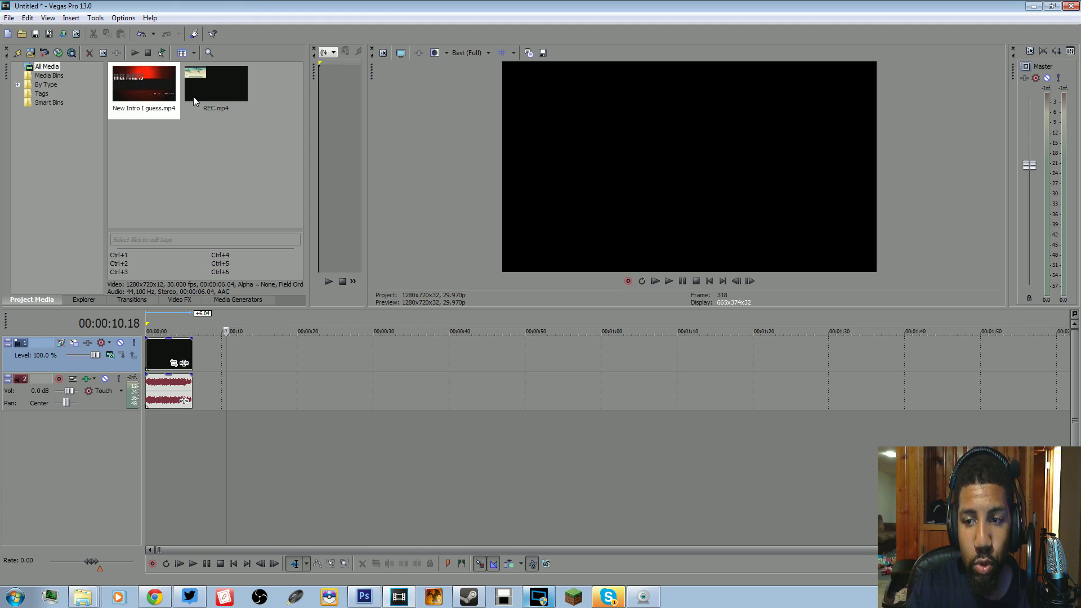
pyautogui.click(181, 133)
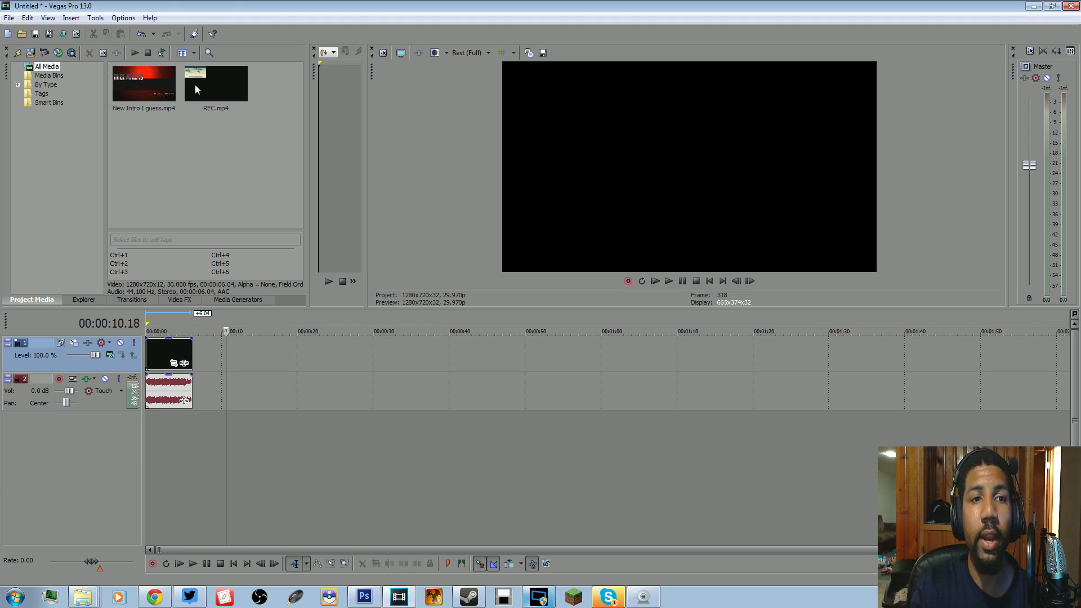
# Drop REC.mp4 onto new tracks, snapped to the end of the intro clip
pyautogui.click(216, 84)
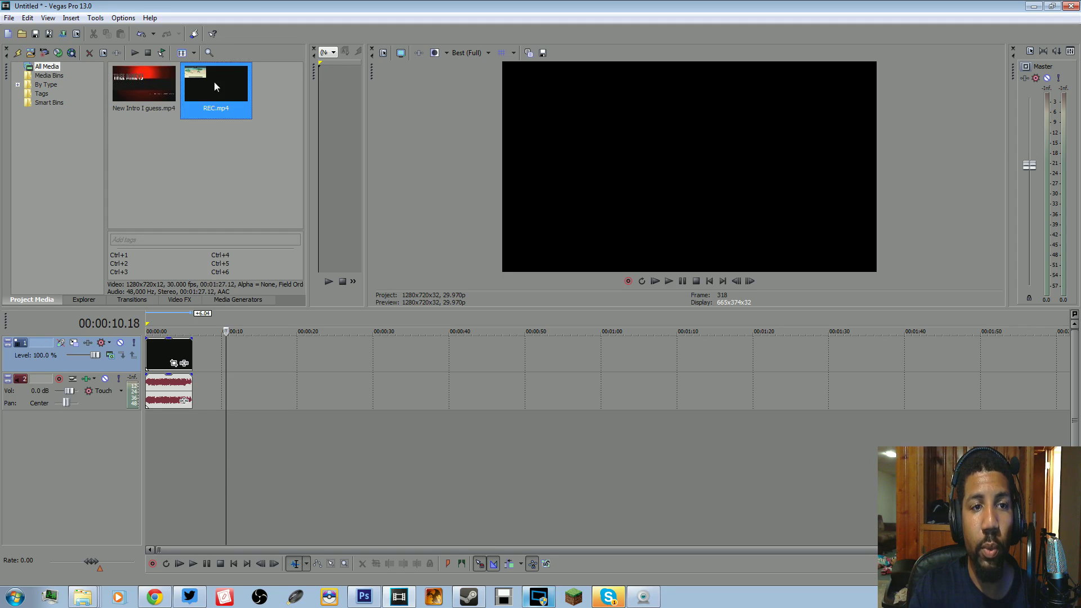
pyautogui.moveTo(214, 77); pyautogui.dragTo(292, 479)
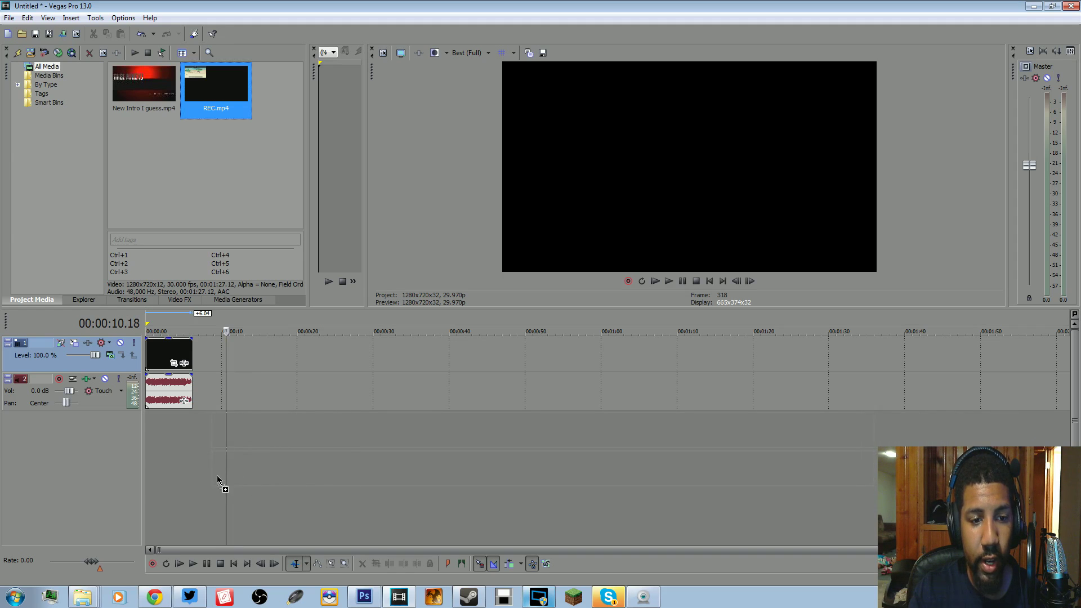
pyautogui.moveTo(208, 474); pyautogui.dragTo(197, 478)
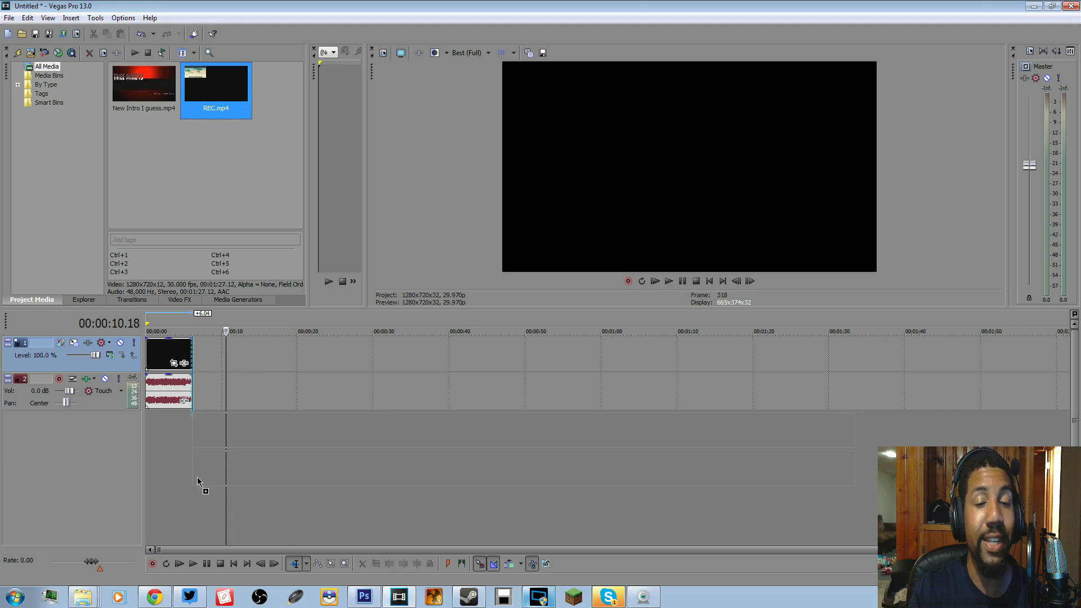
pyautogui.moveTo(197, 478); pyautogui.dragTo(197, 478)
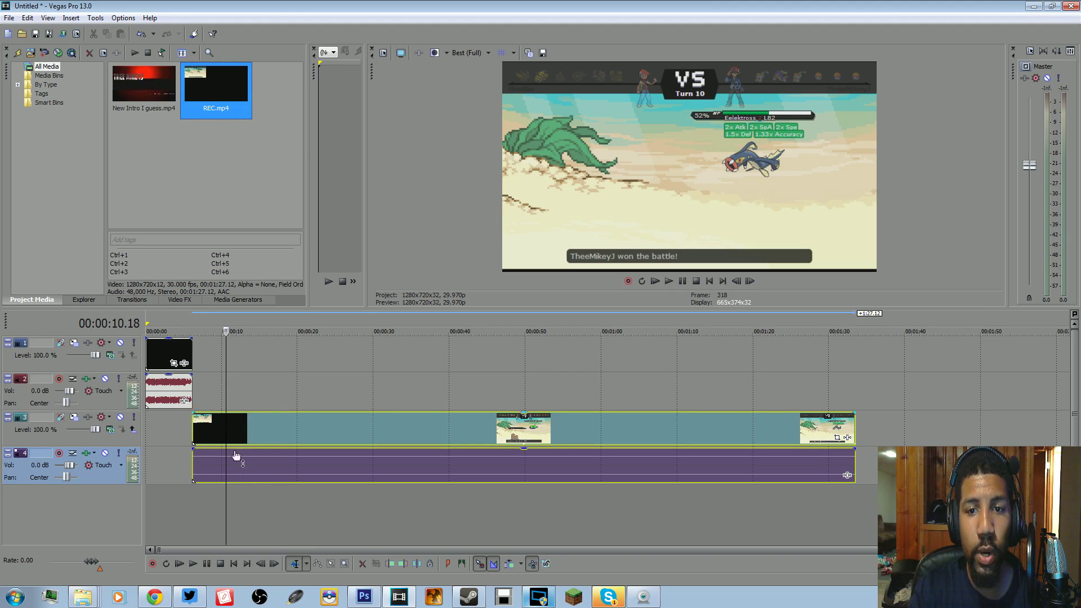
pyautogui.click(211, 432)
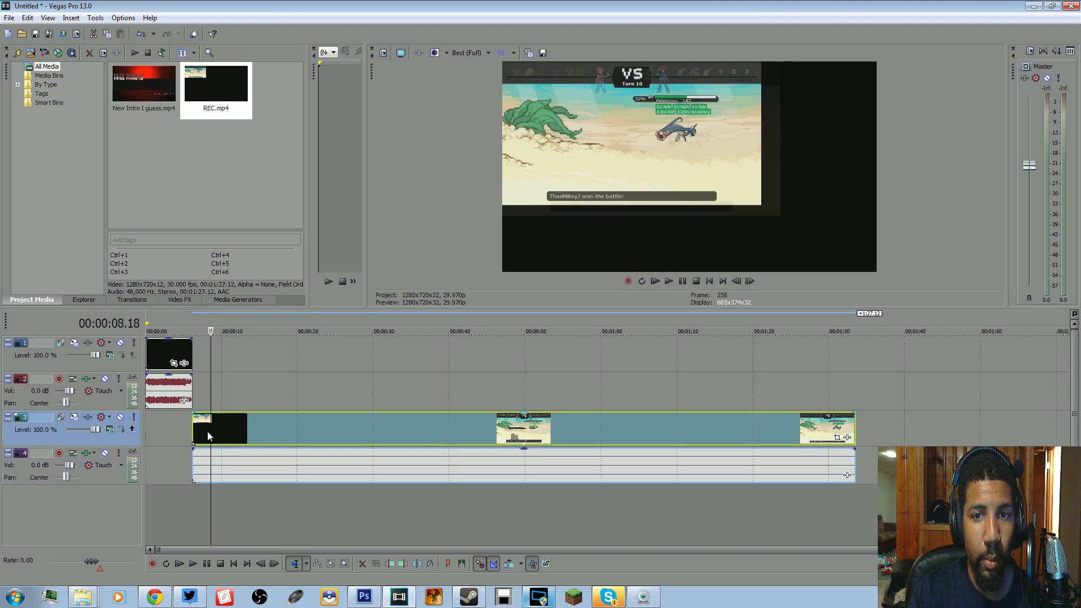
pyautogui.click(195, 434)
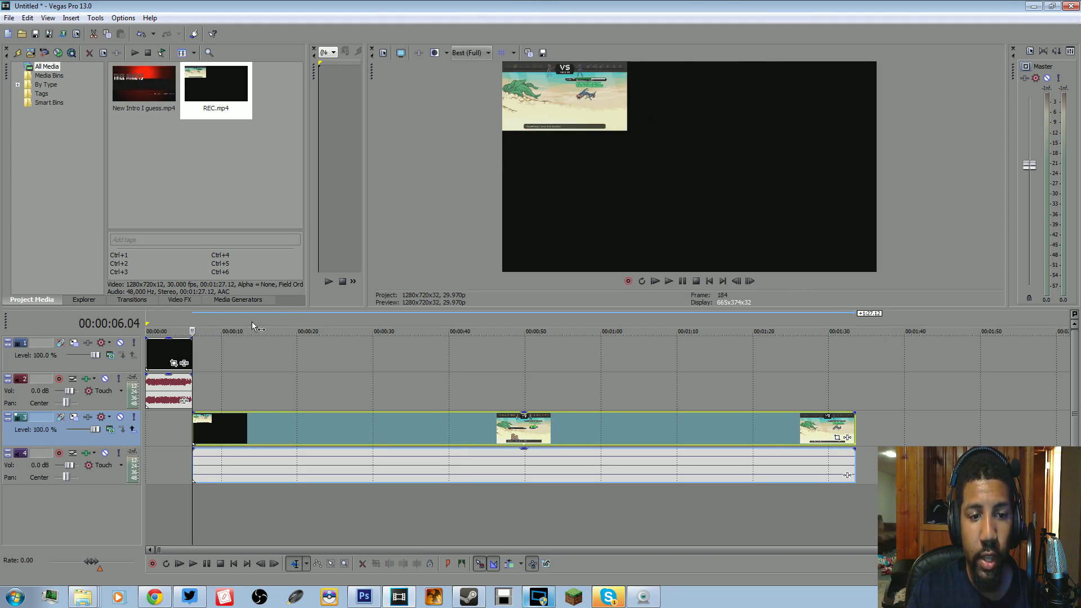
pyautogui.click(202, 439)
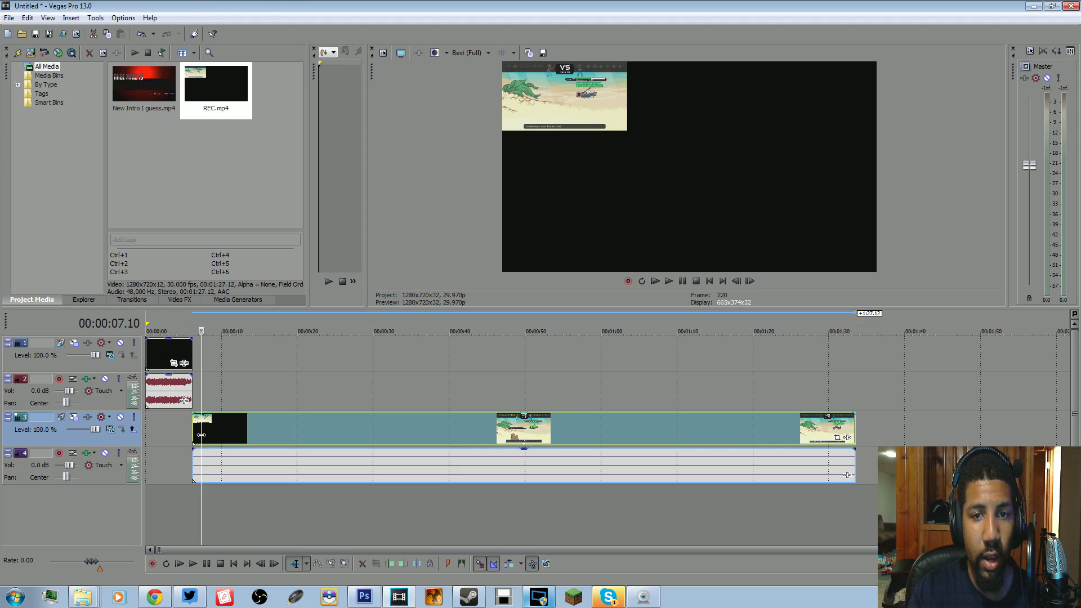
pyautogui.click(215, 436)
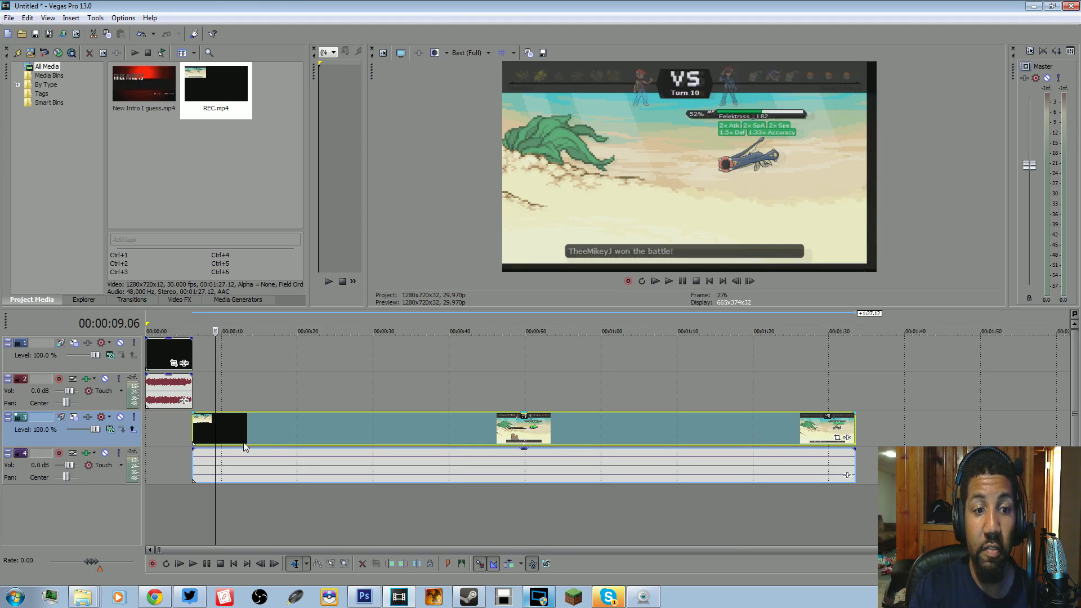
pyautogui.click(228, 432)
pyautogui.click(287, 434)
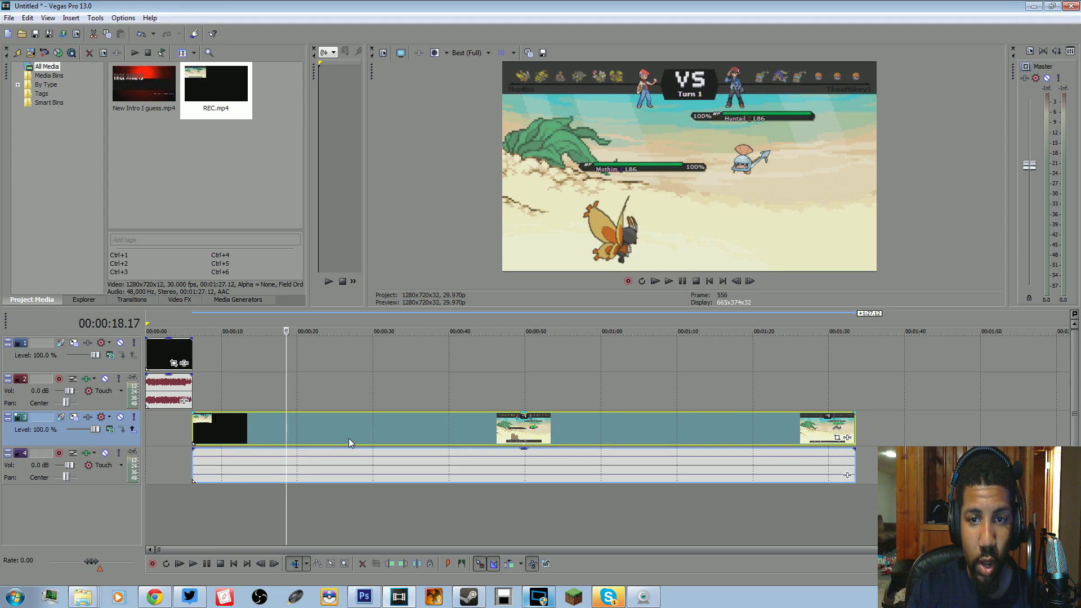
pyautogui.click(226, 436)
pyautogui.click(210, 438)
pyautogui.click(198, 441)
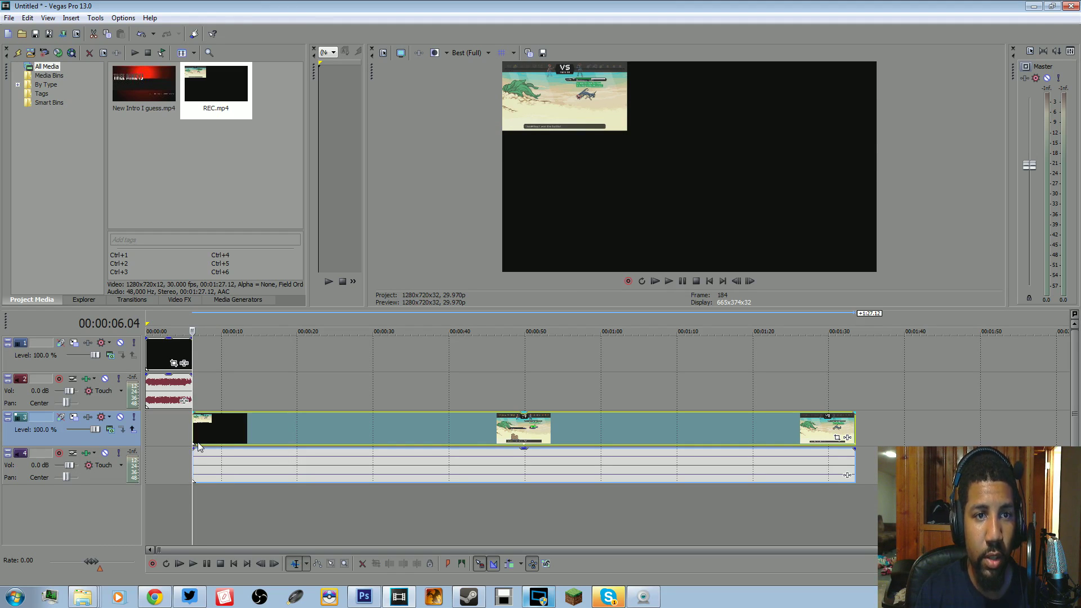
pyautogui.press('space')
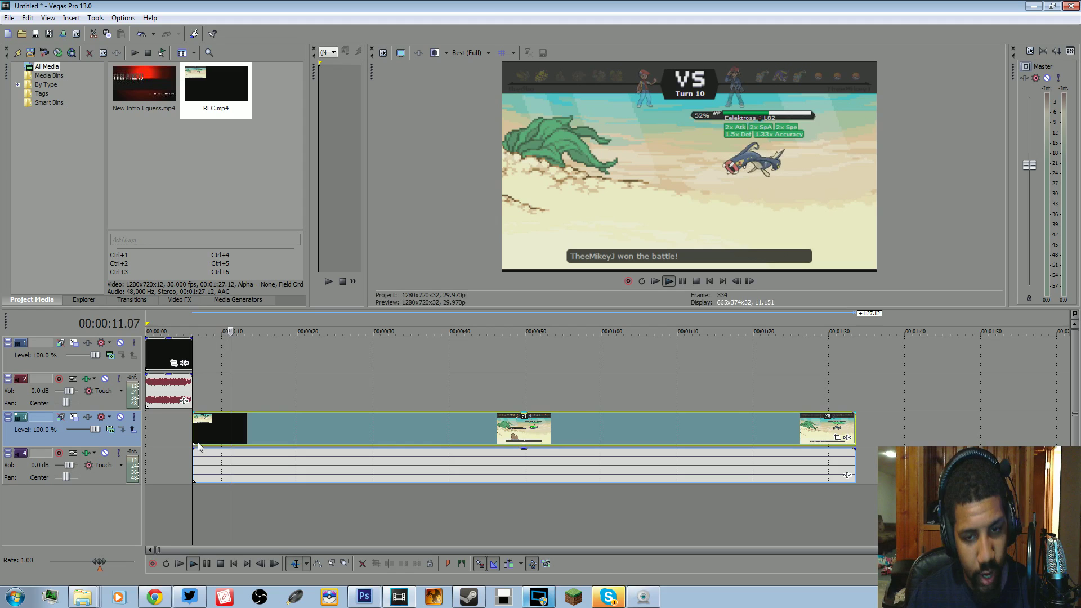
pyautogui.press('s')
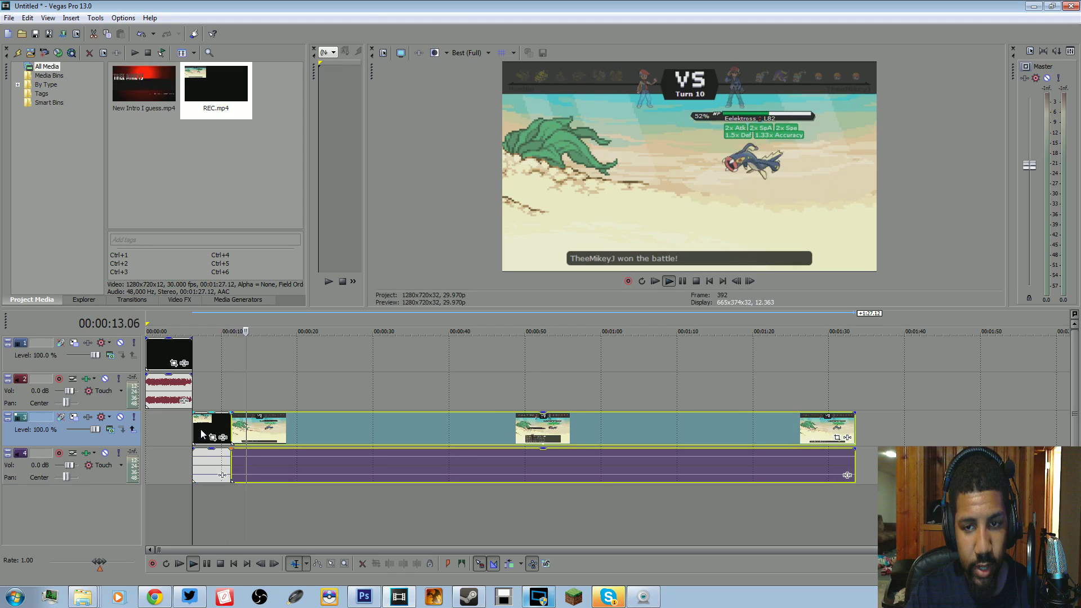
# Stop playback, move the later part of REC.mp4 aside, and delete its short opening piece
pyautogui.press('space')
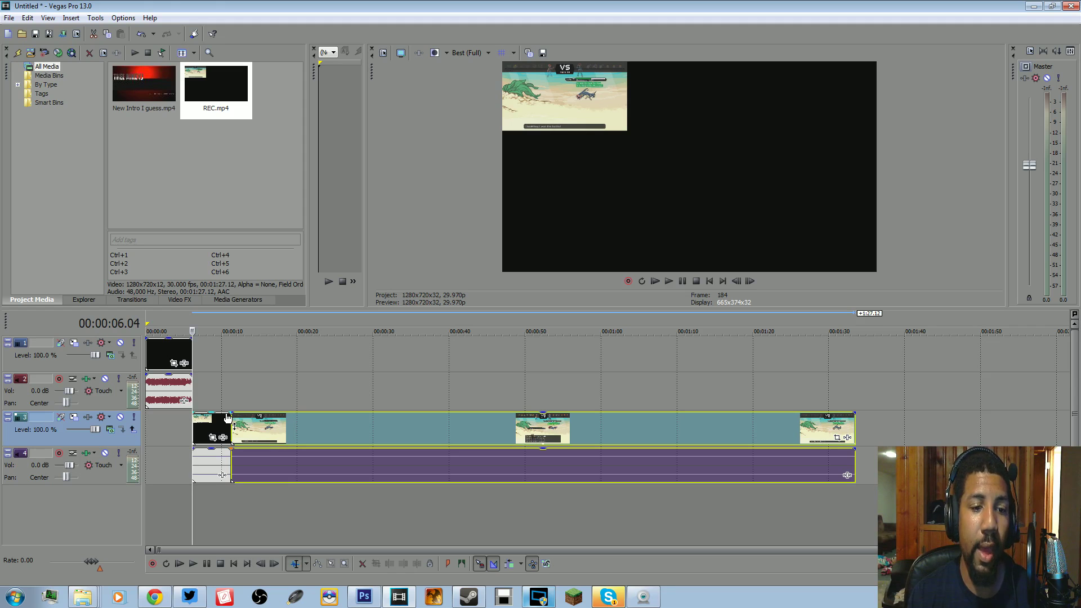
pyautogui.moveTo(317, 423); pyautogui.dragTo(387, 430)
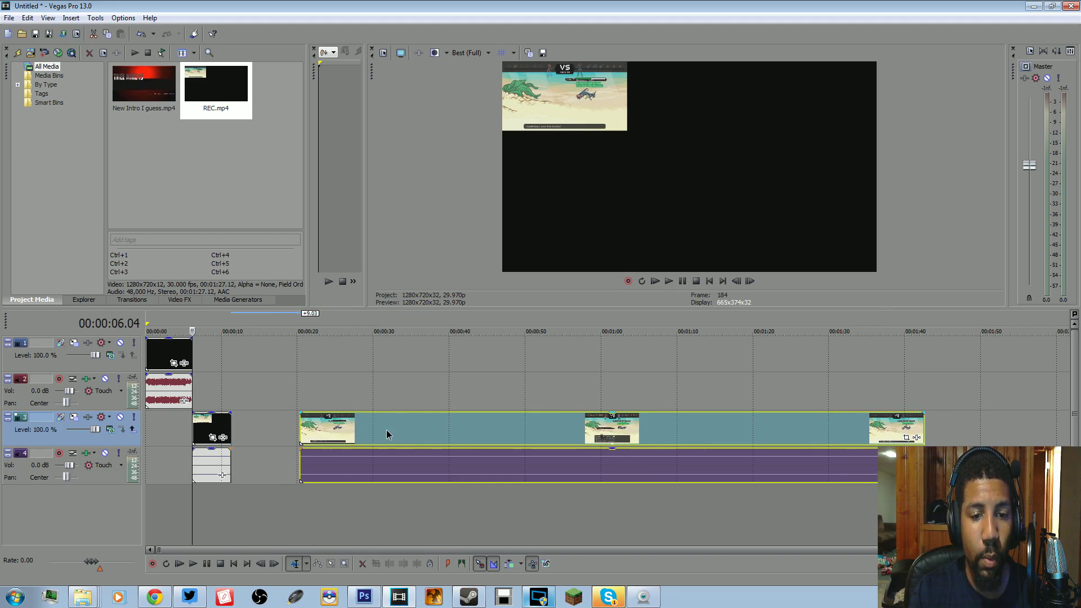
pyautogui.click(207, 423)
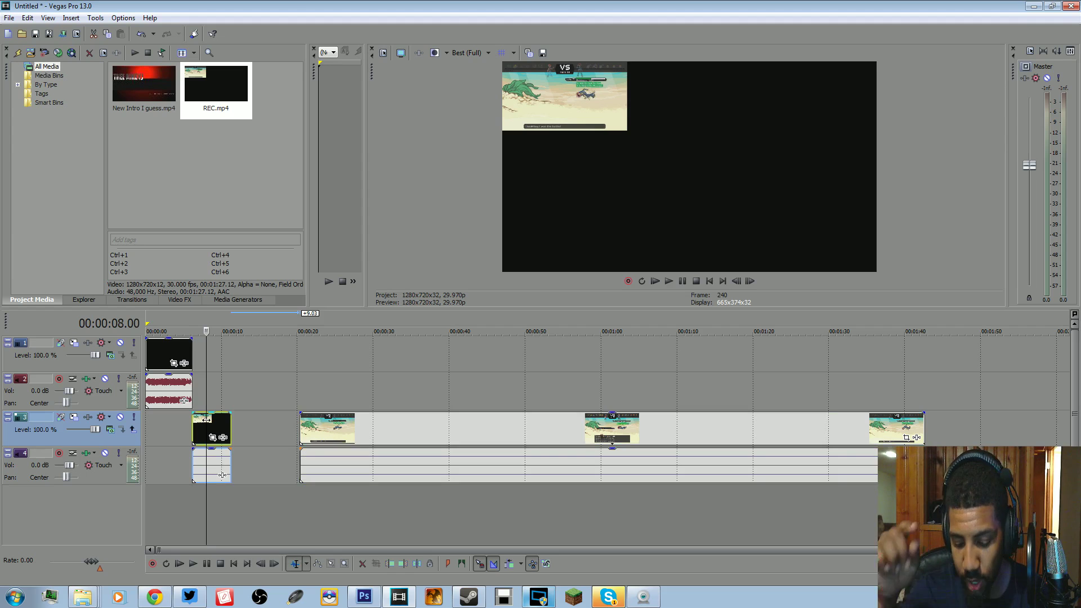
pyautogui.press('Delete')
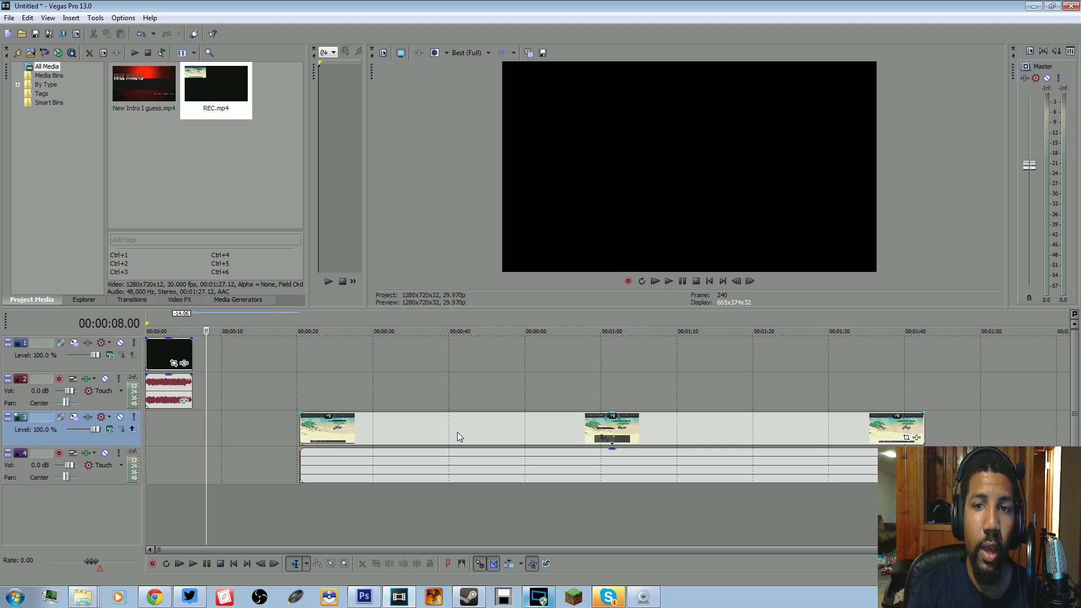
pyautogui.moveTo(457, 431); pyautogui.dragTo(346, 437)
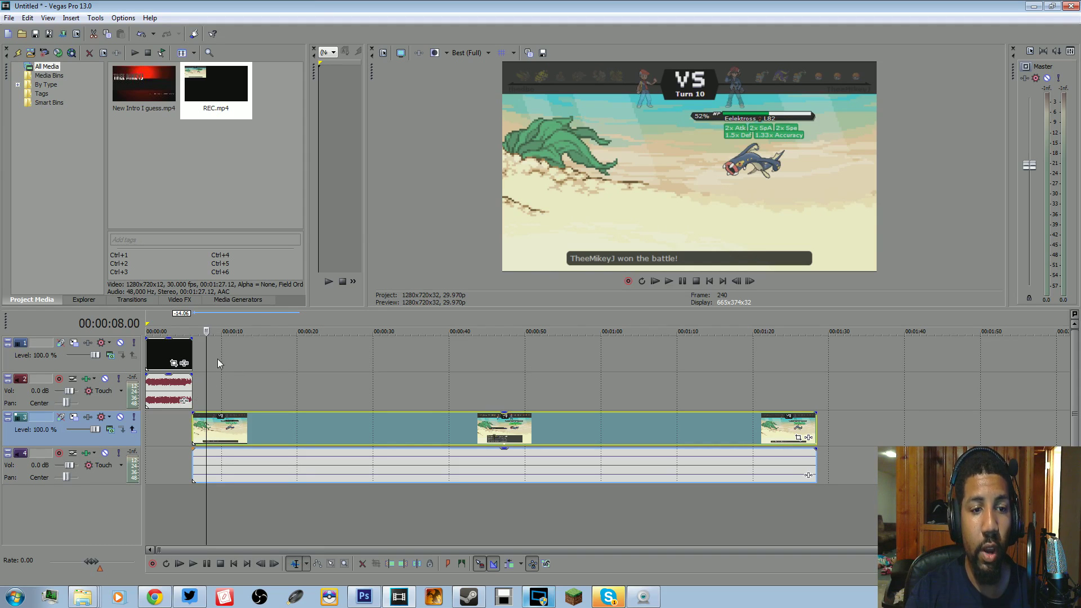
pyautogui.click(710, 284)
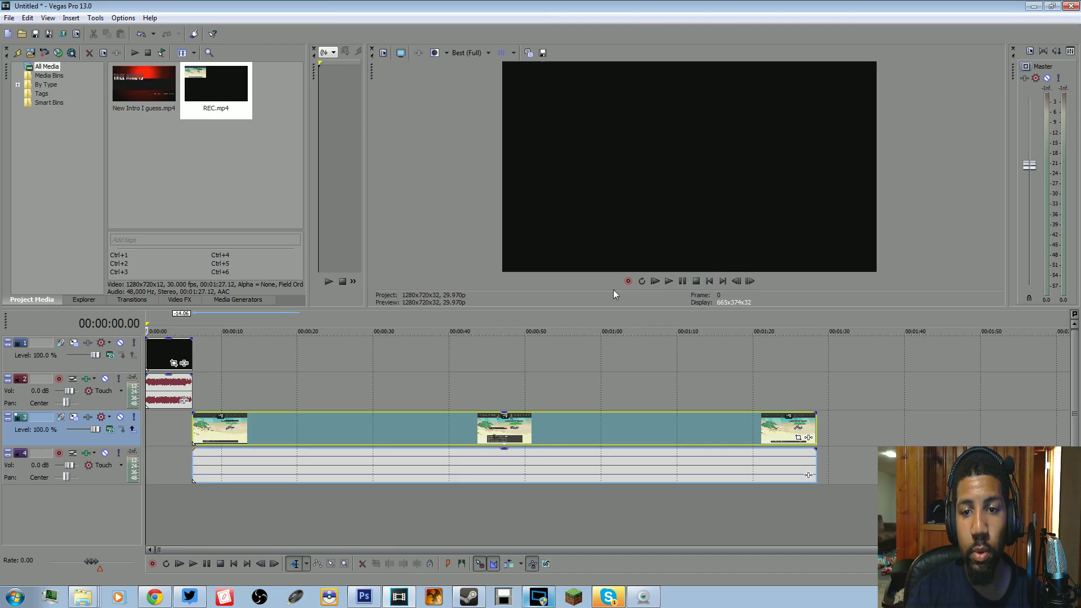
pyautogui.click(667, 282)
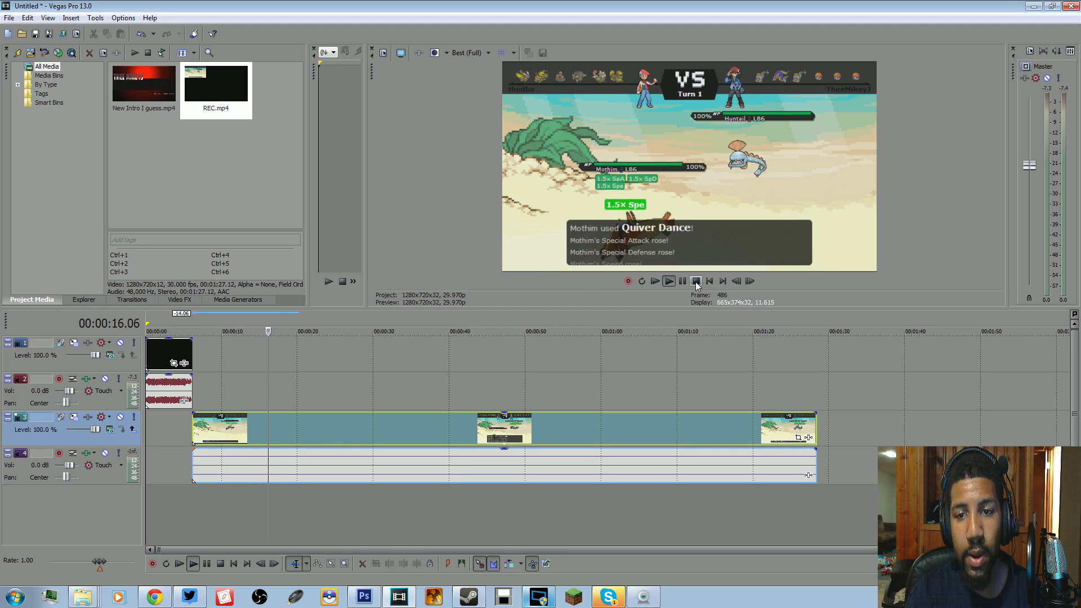
pyautogui.click(695, 282)
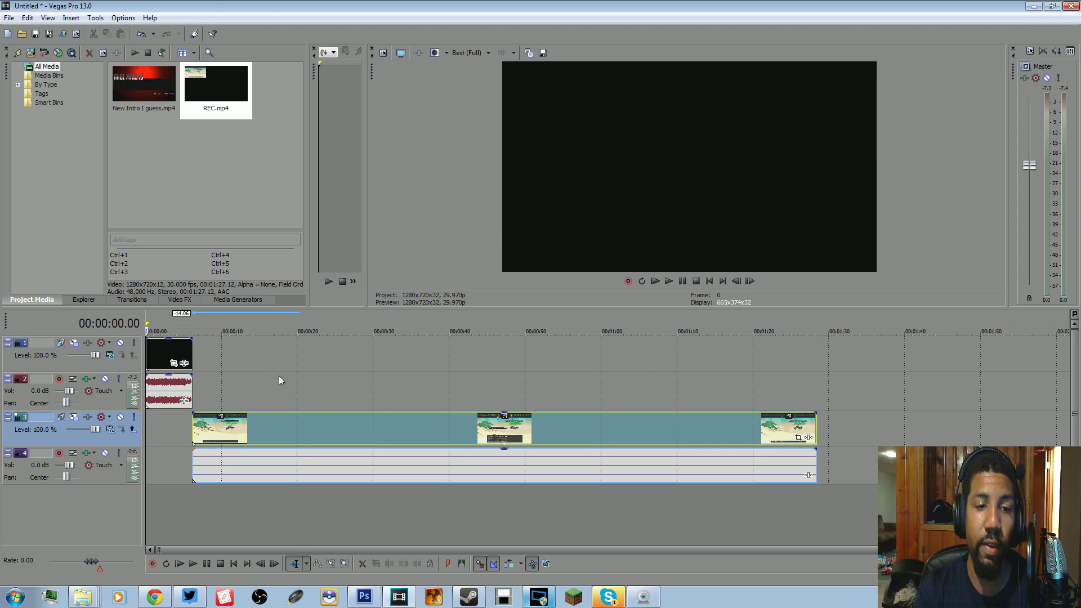
pyautogui.rightClick(311, 426)
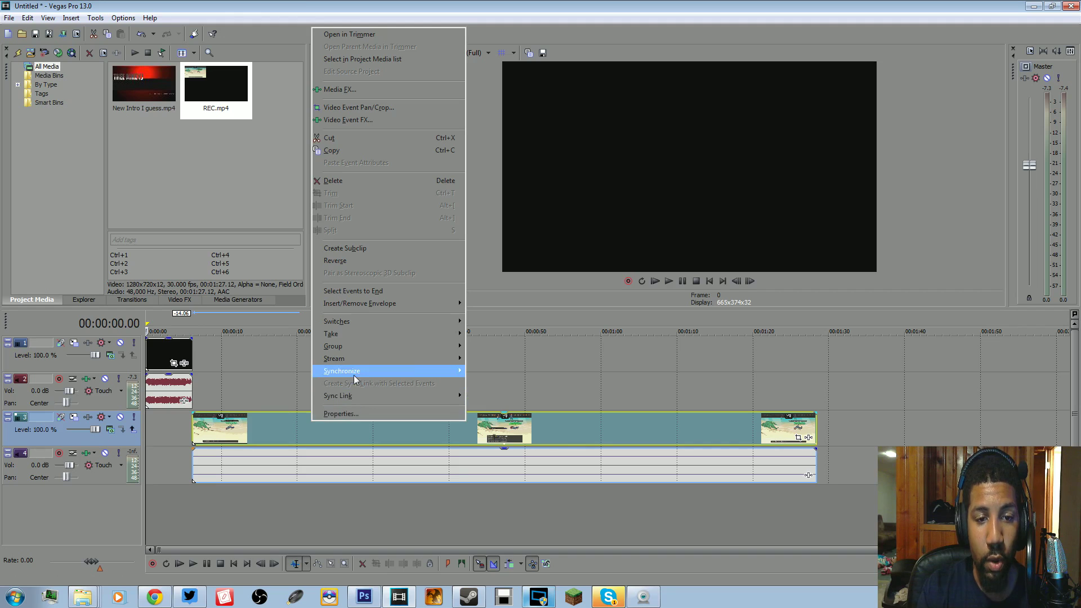
# Disable Resample on the gameplay clip and preview playback from about 12 seconds
pyautogui.moveTo(363, 321)
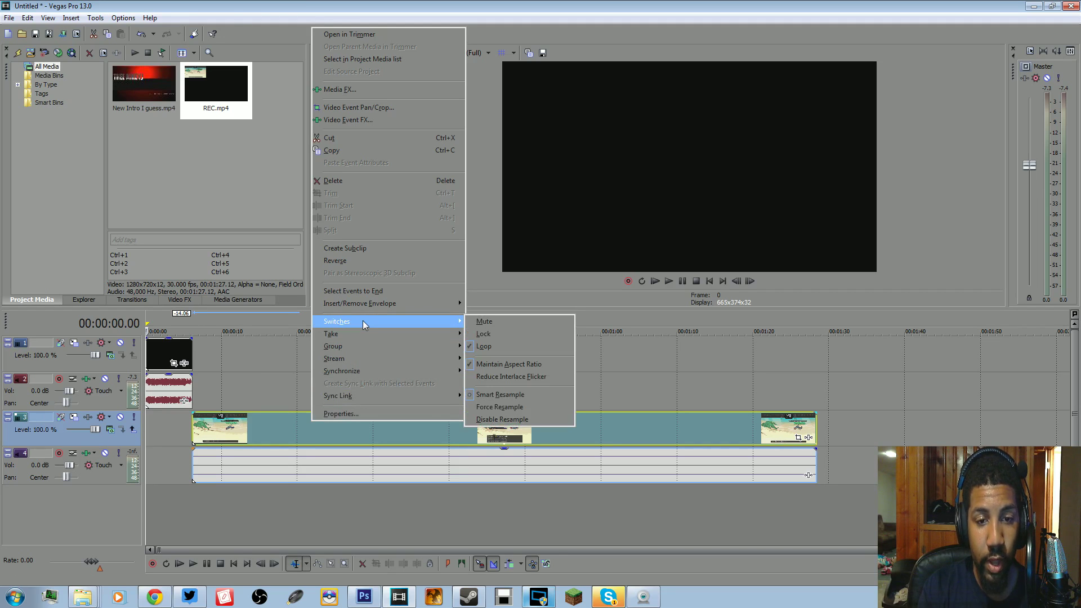
pyautogui.click(507, 420)
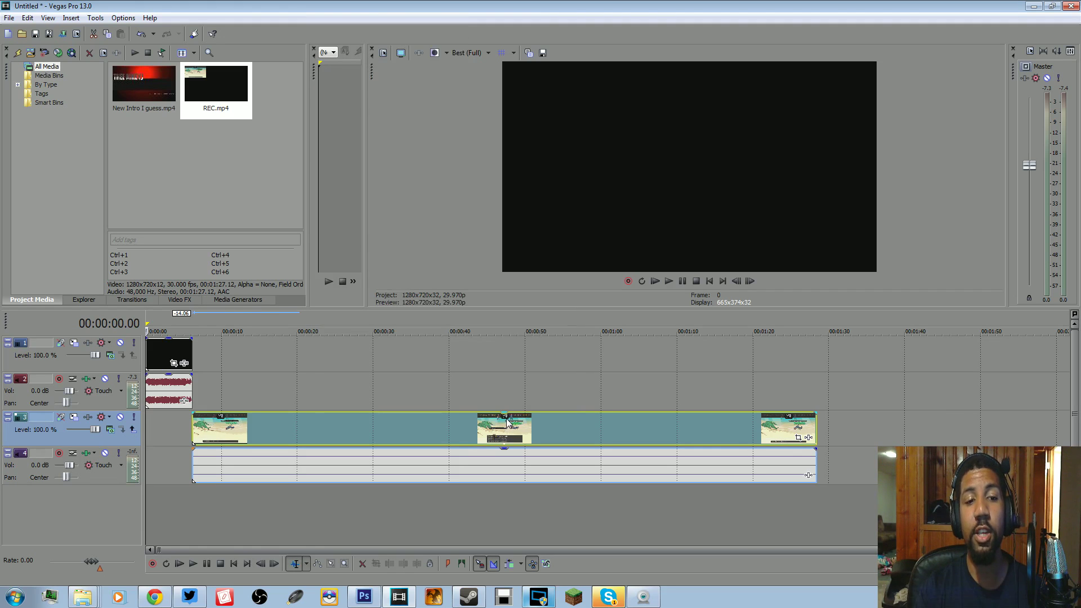
pyautogui.click(240, 358)
pyautogui.click(239, 353)
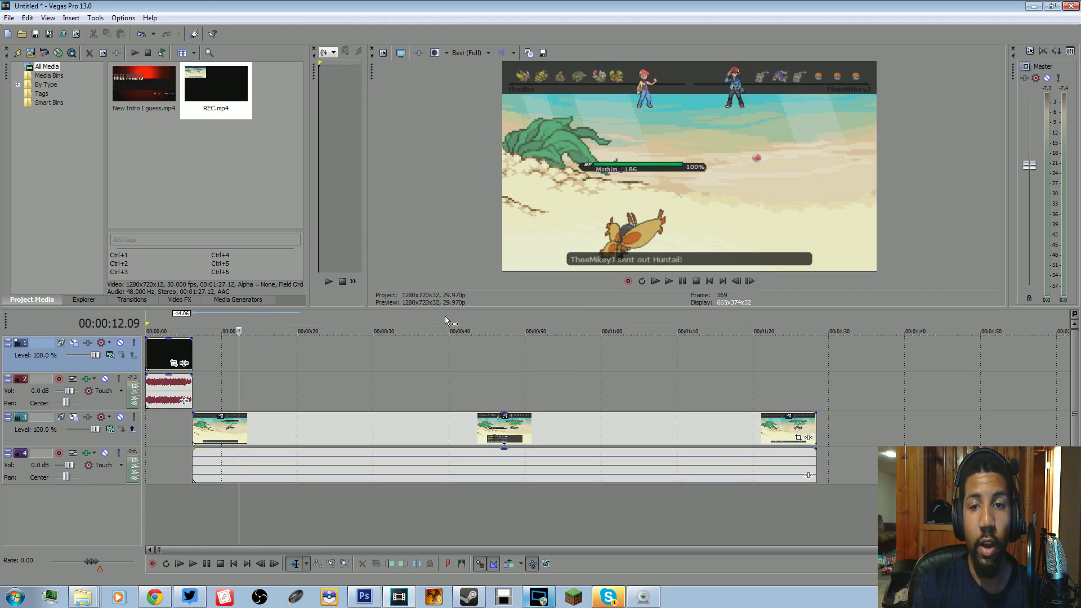
pyautogui.click(666, 281)
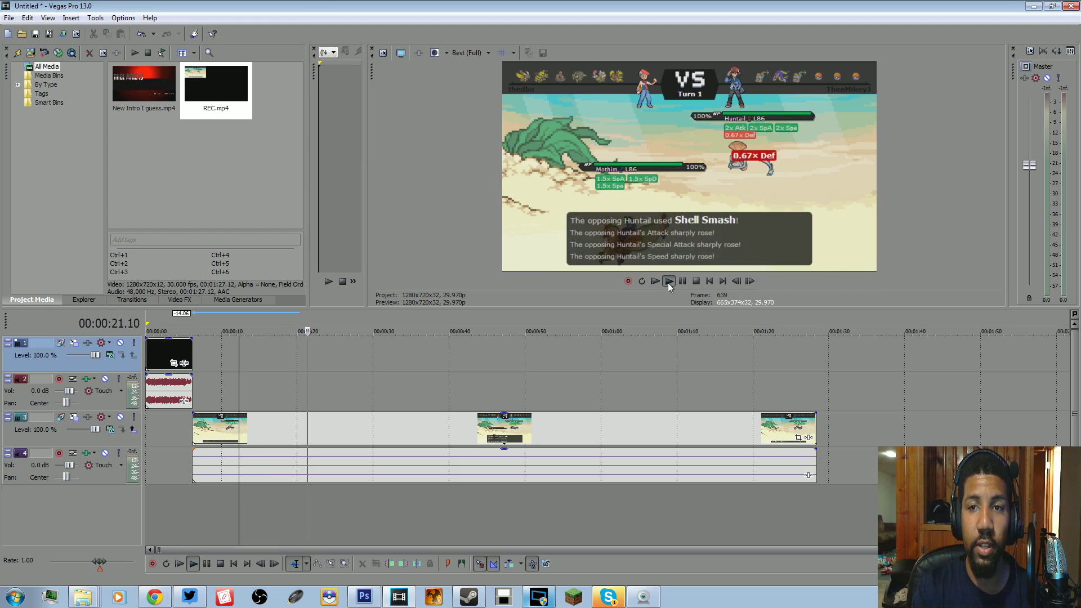
pyautogui.press('space')
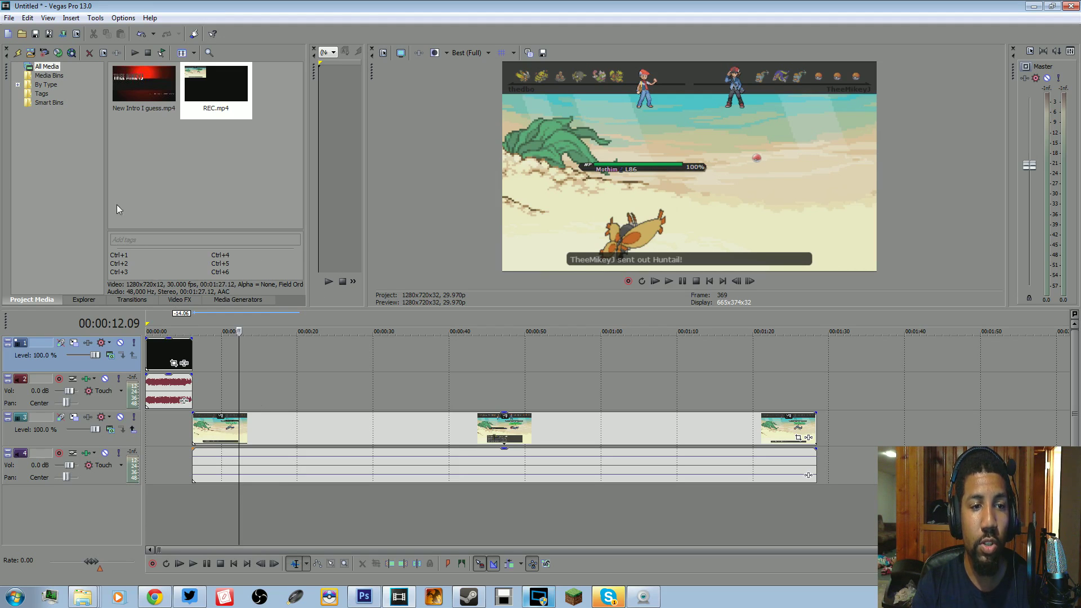
pyautogui.click(136, 302)
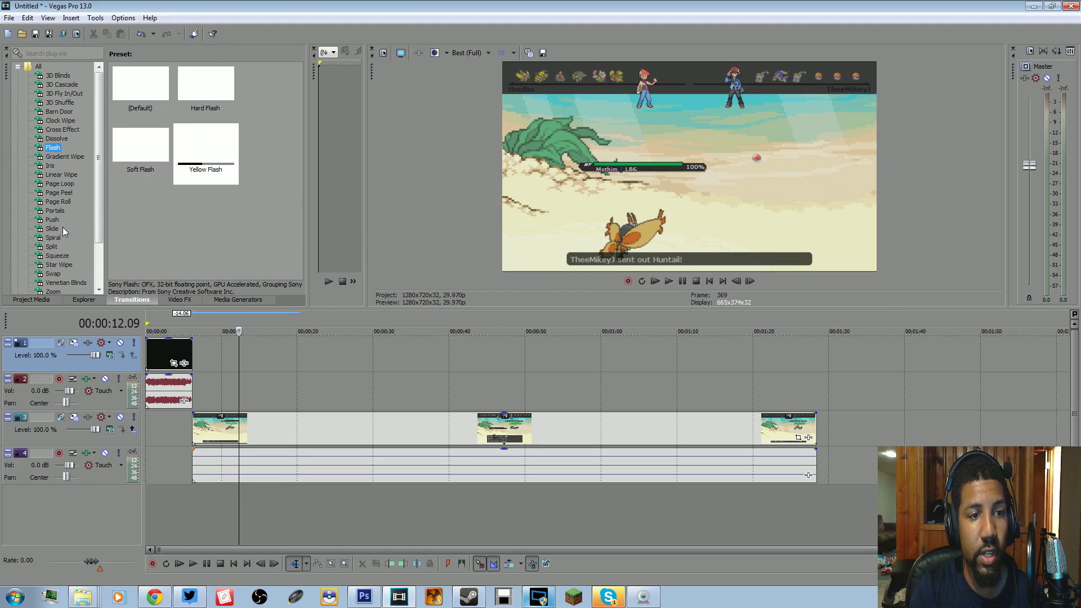
# Apply the Slide In, Bottom-Up transition to the start of the gameplay clip
pyautogui.click(59, 228)
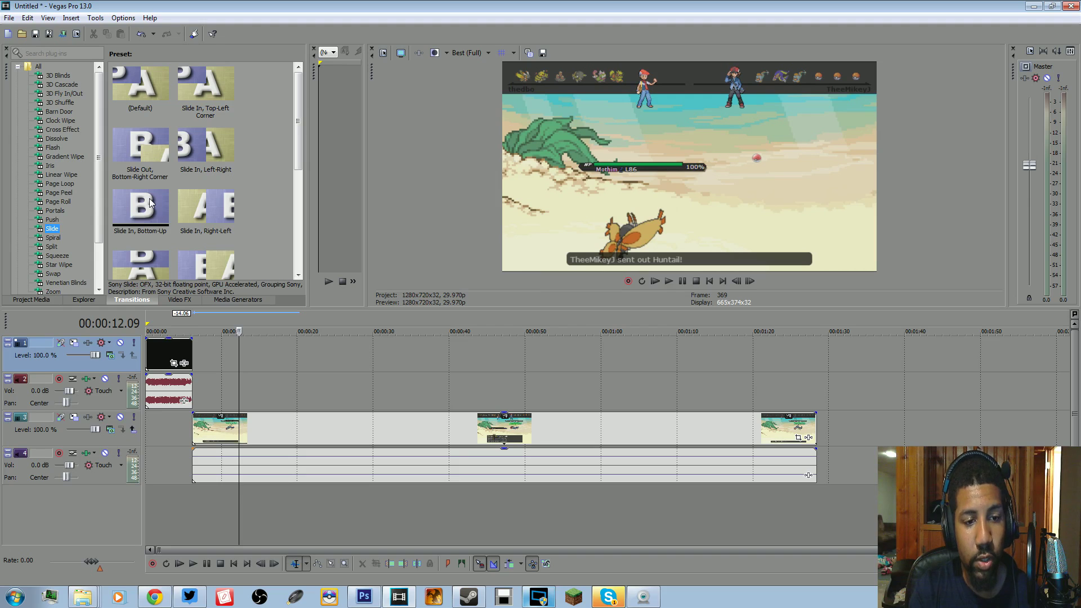
pyautogui.moveTo(149, 198); pyautogui.dragTo(194, 434)
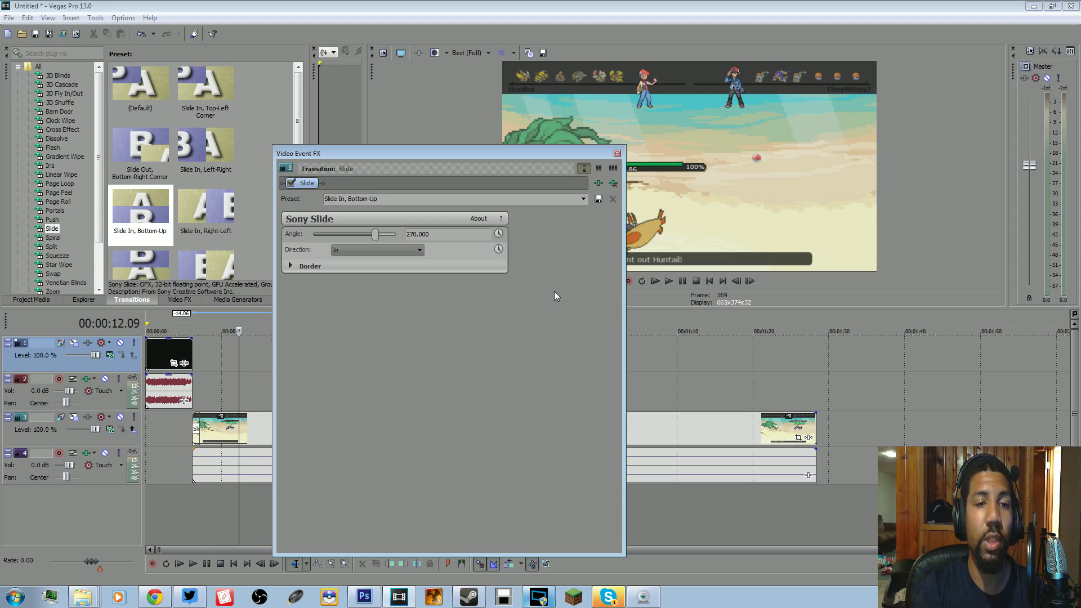
pyautogui.click(617, 153)
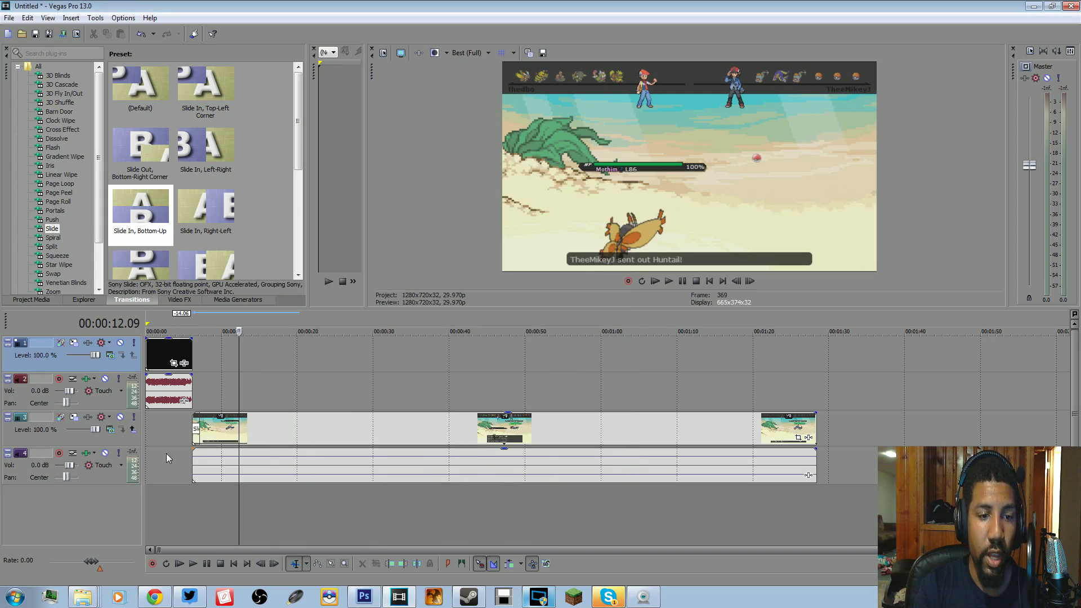
# Preview the intro leading into the gameplay from 4 seconds, then list the Flash presets
pyautogui.click(188, 423)
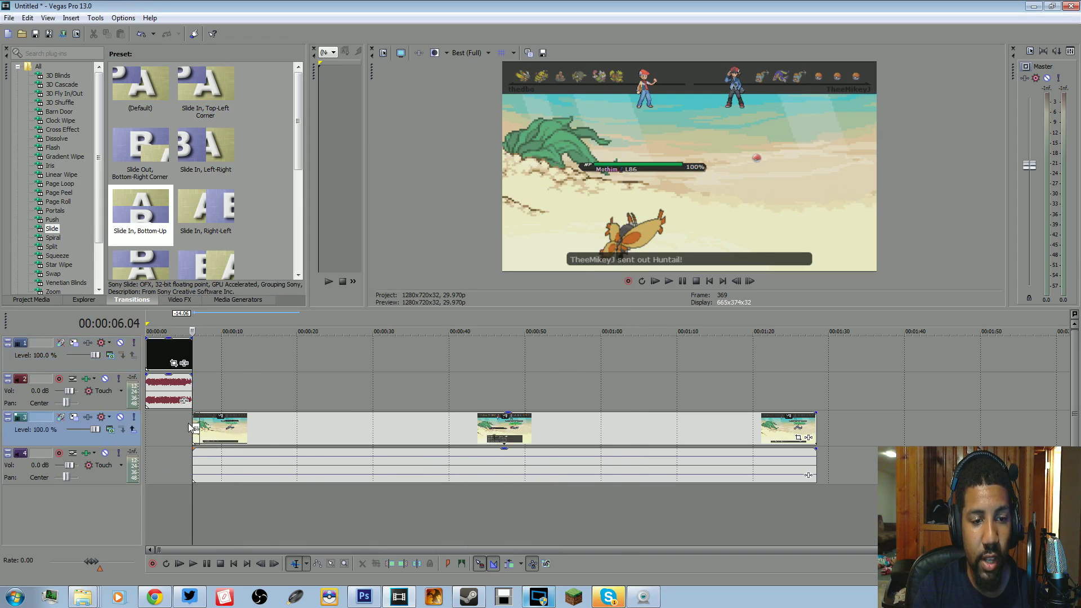
pyautogui.click(175, 350)
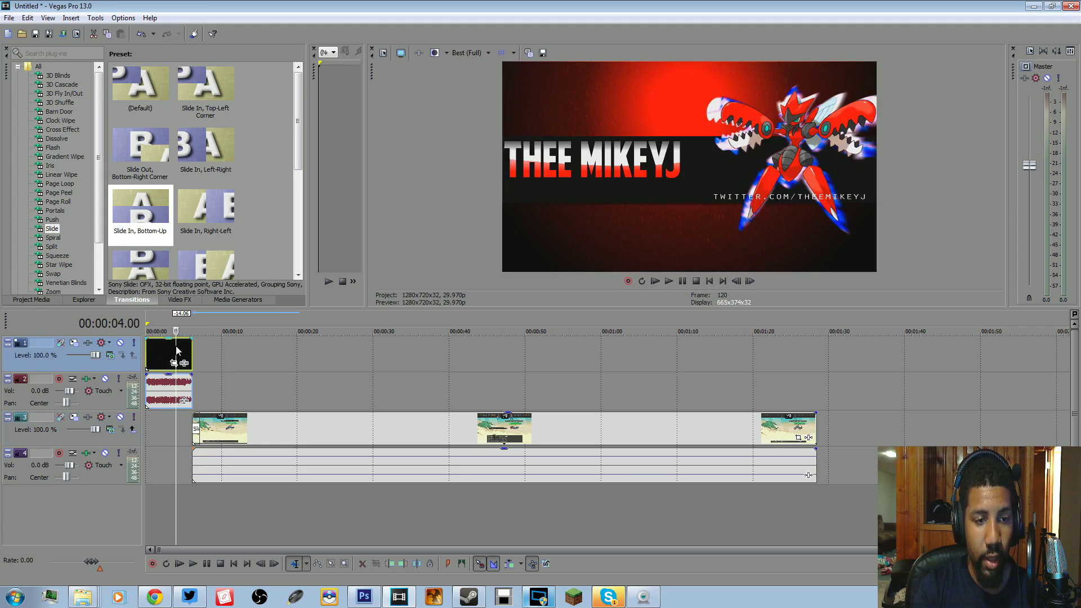
pyautogui.press('space')
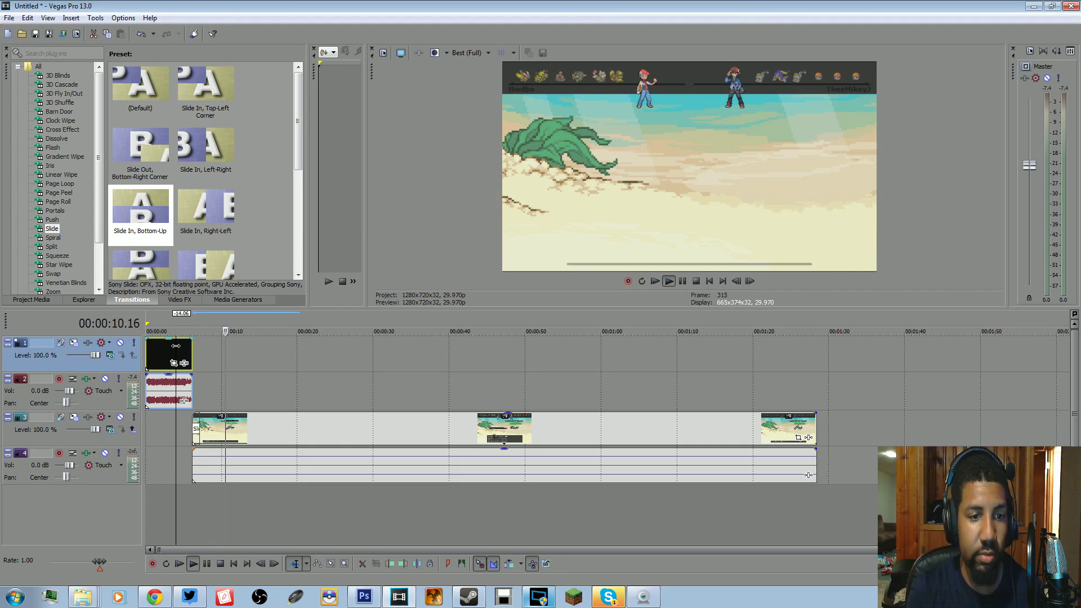
pyautogui.click(669, 281)
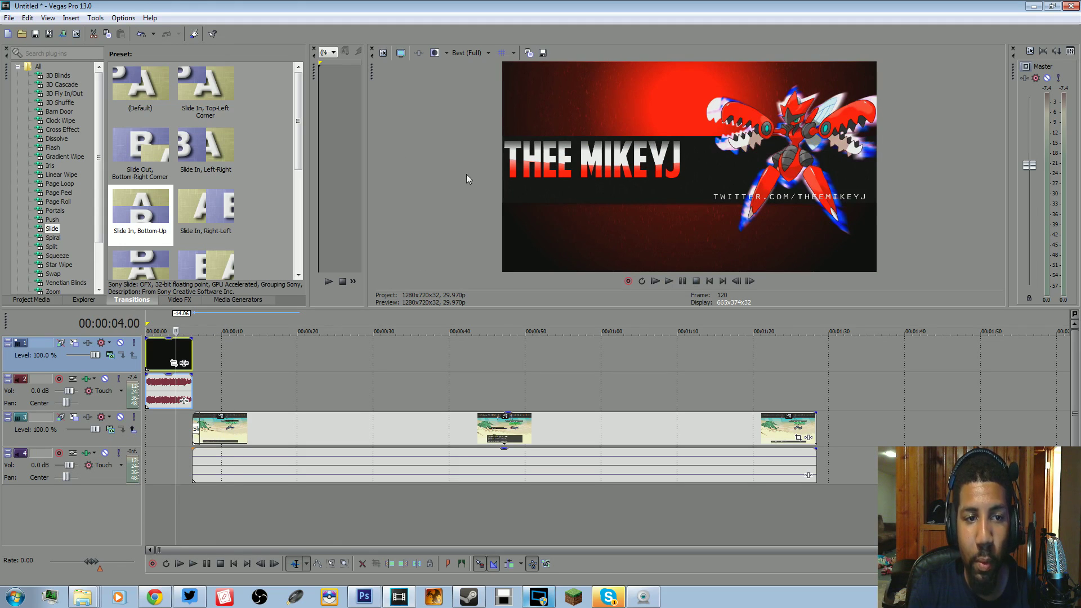
pyautogui.click(52, 148)
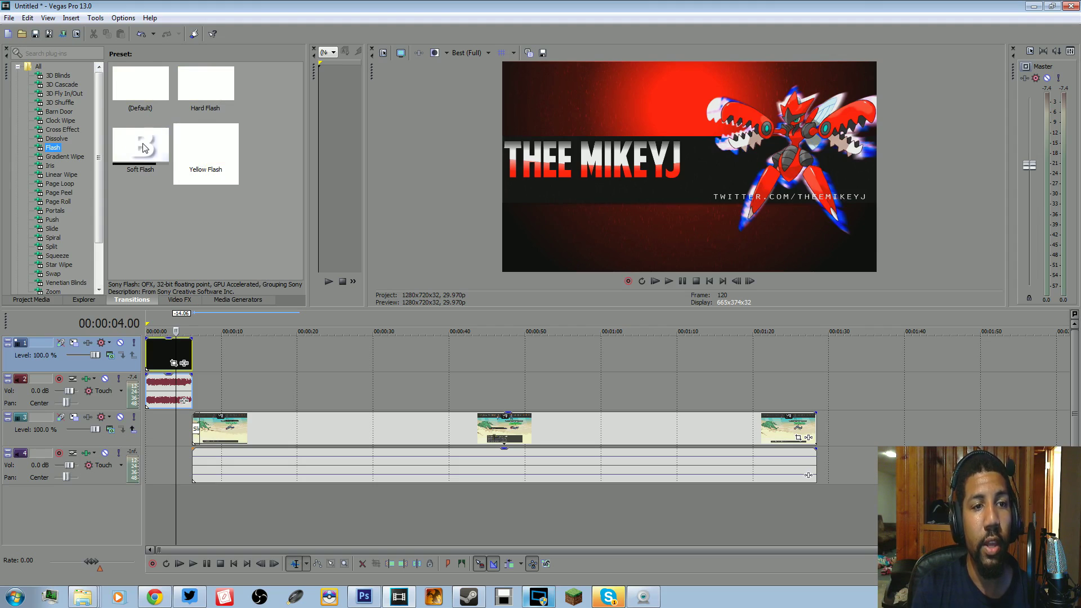
# Apply Soft Flash to the gameplay clip's start and preview the intro flashing into it
pyautogui.moveTo(142, 147); pyautogui.dragTo(195, 425)
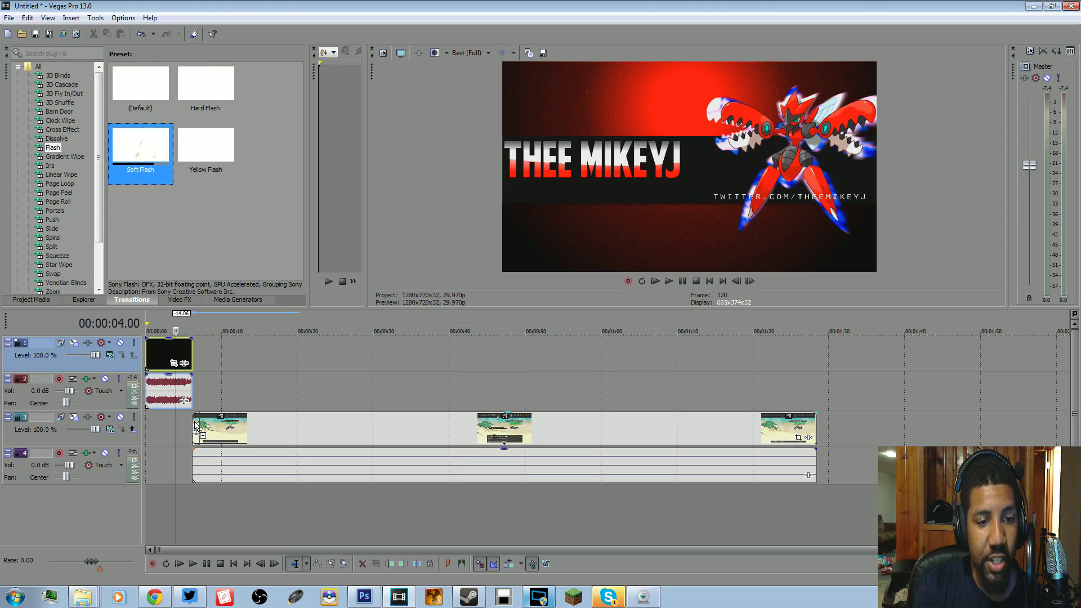
pyautogui.moveTo(196, 425); pyautogui.dragTo(195, 425)
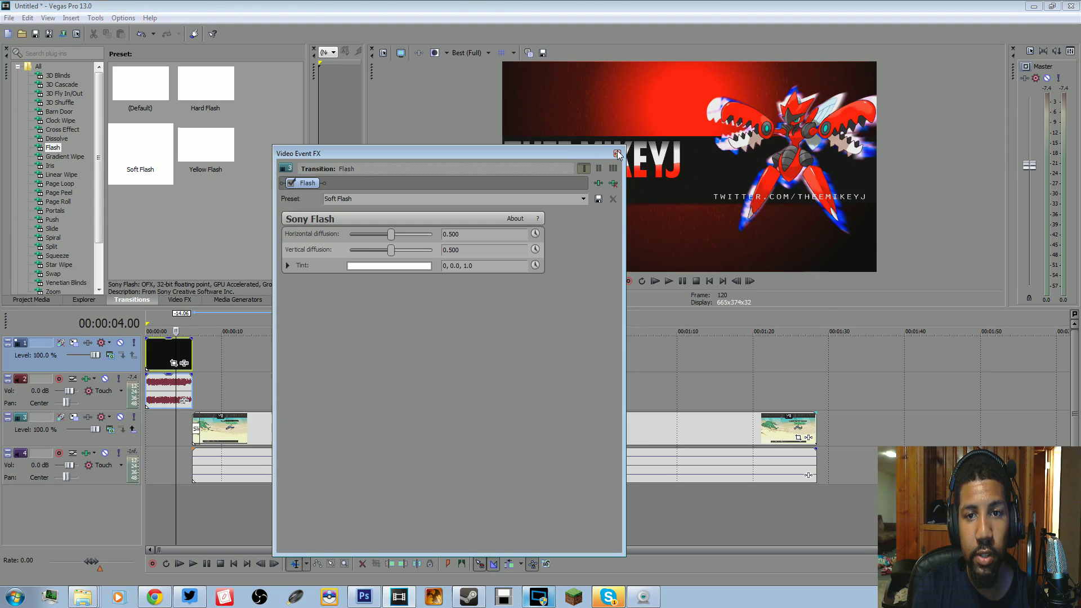
pyautogui.click(618, 154)
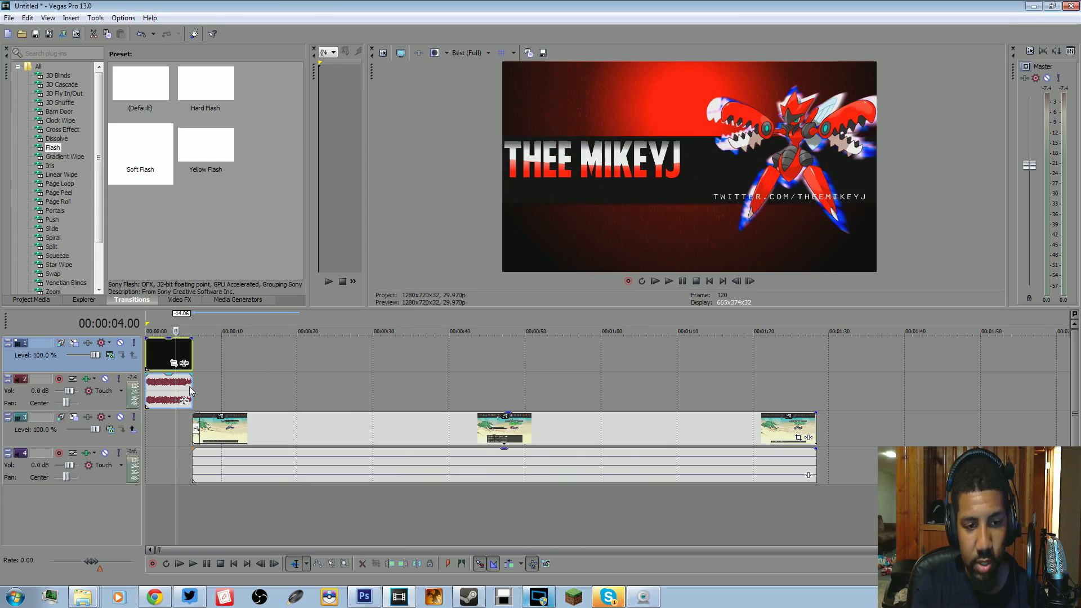
pyautogui.press('space')
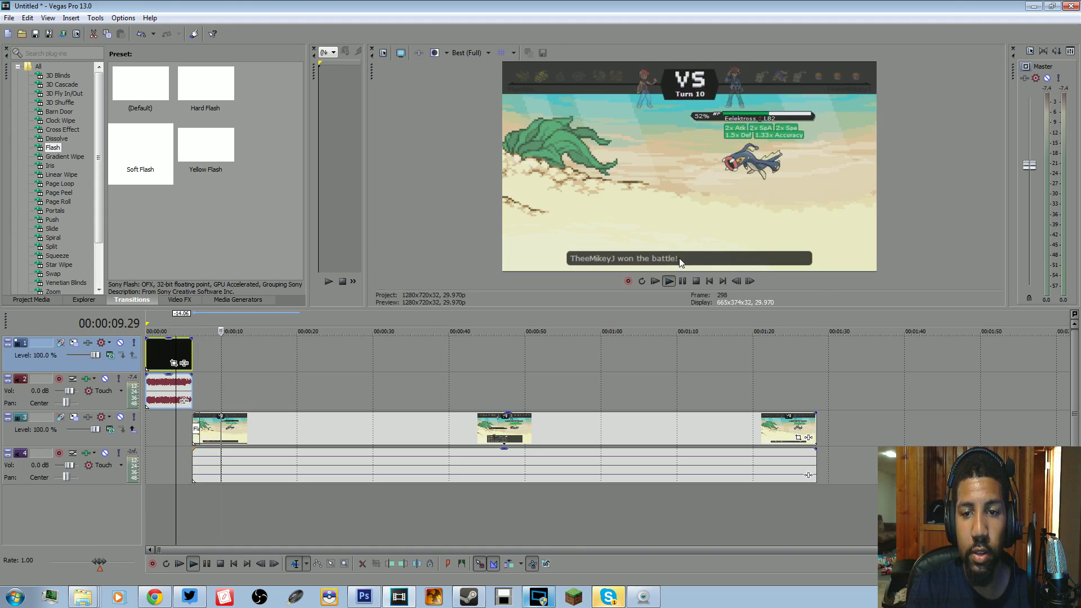
pyautogui.click(697, 281)
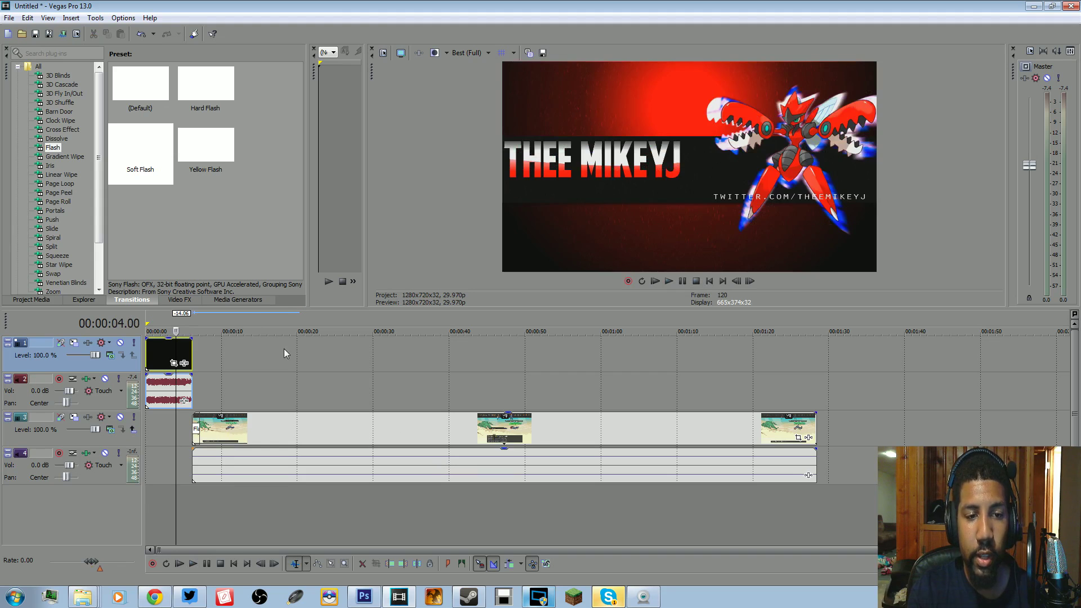